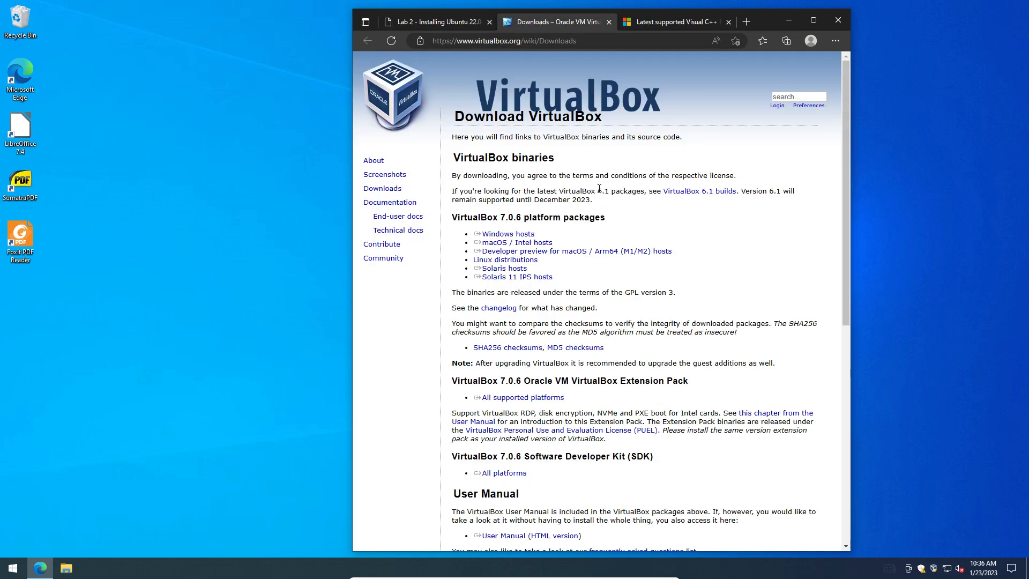
# Step: Download the VirtualBox 7.0.6 installer for Windows hosts, then go to the Visual C++ redistributable page
pyautogui.click(513, 236)
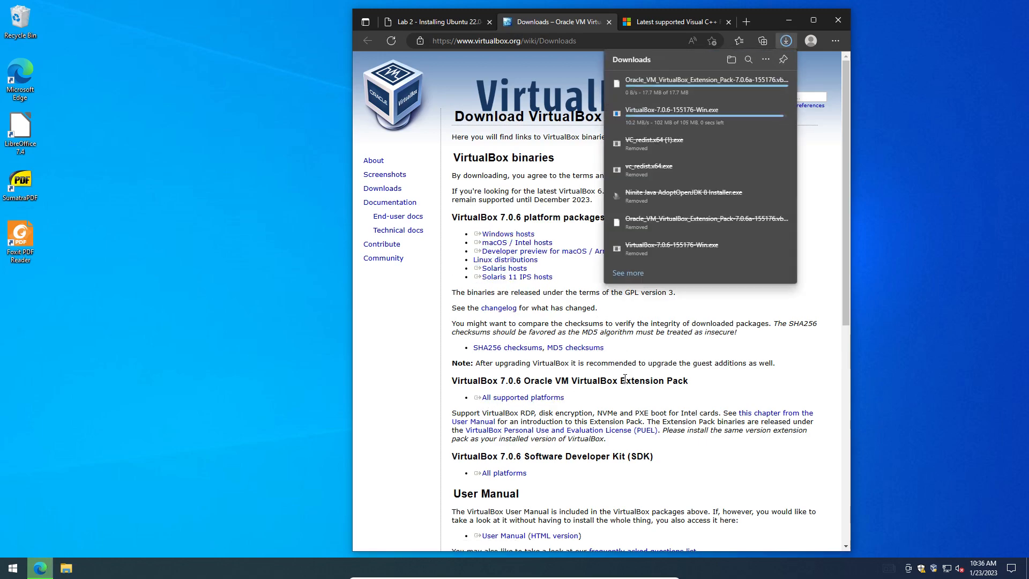
pyautogui.click(659, 23)
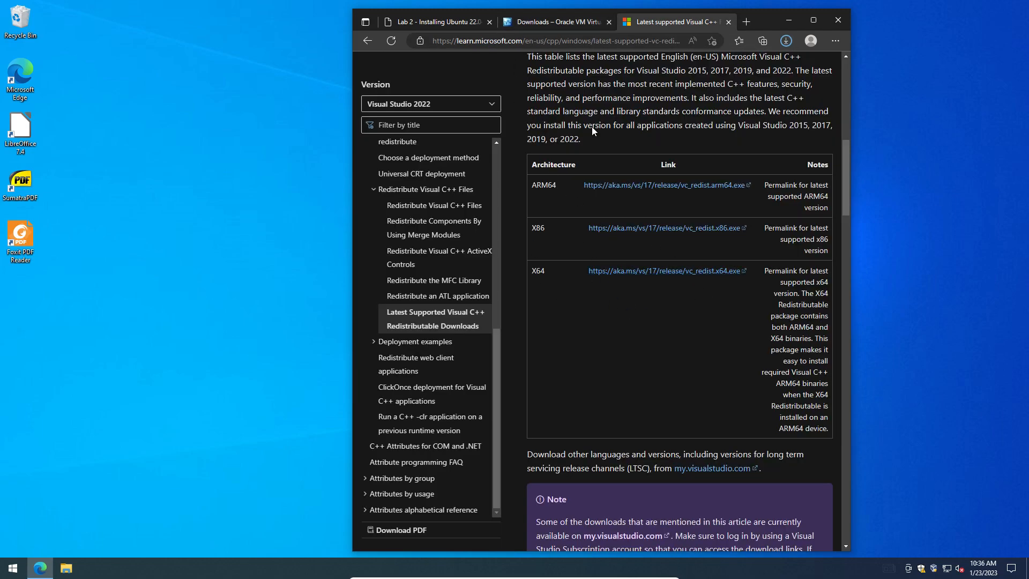
# Step: Scroll through the Visual C++ Redistributable page to locate its download table
pyautogui.scroll(10, 601, 197)
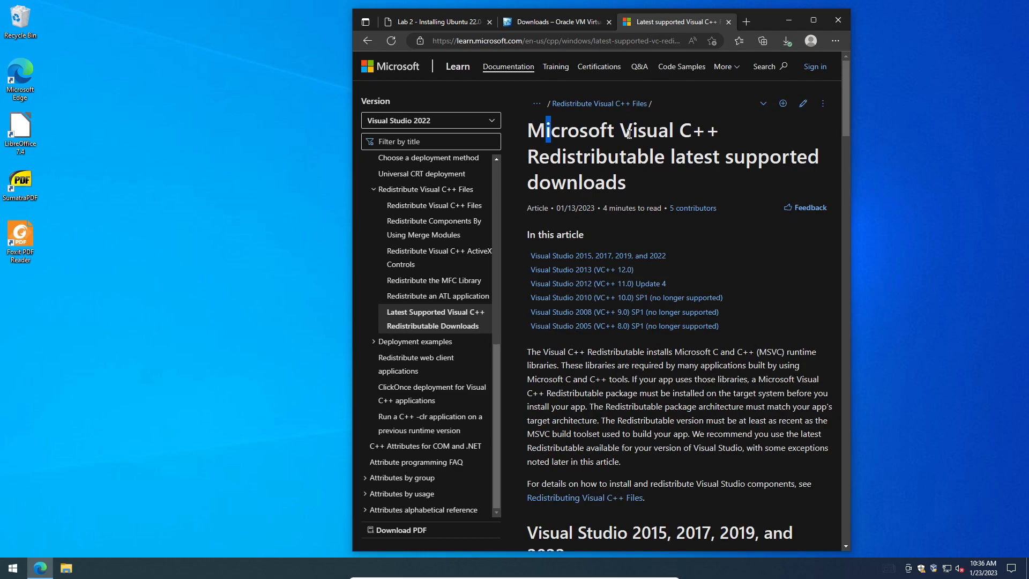
pyautogui.moveTo(546, 134); pyautogui.dragTo(725, 138)
pyautogui.click(587, 164)
pyautogui.scroll(-1, 645, 234)
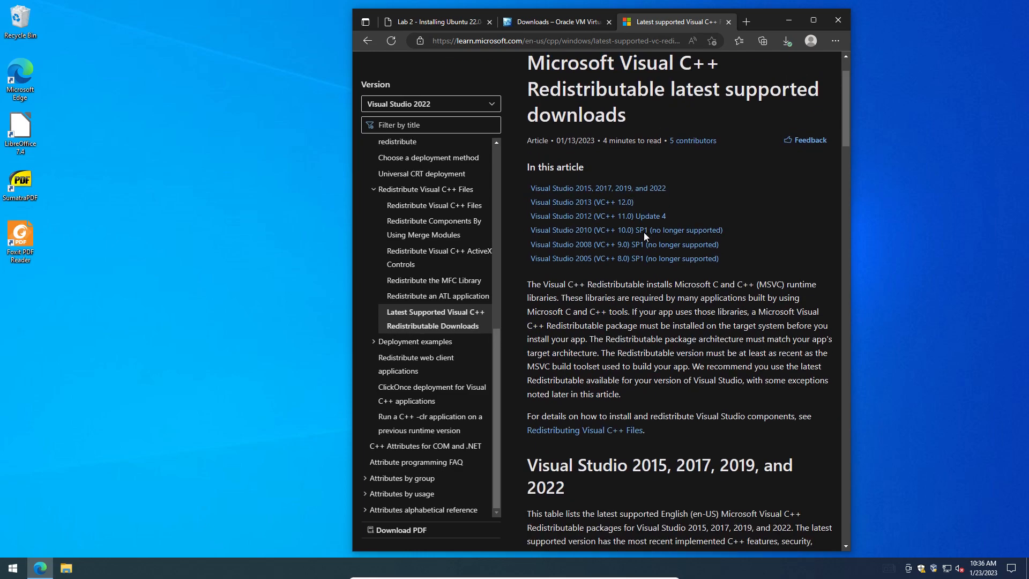
pyautogui.scroll(-4, 635, 140)
pyautogui.scroll(-4, 568, 183)
pyautogui.scroll(2, 563, 107)
pyautogui.scroll(8, 571, 58)
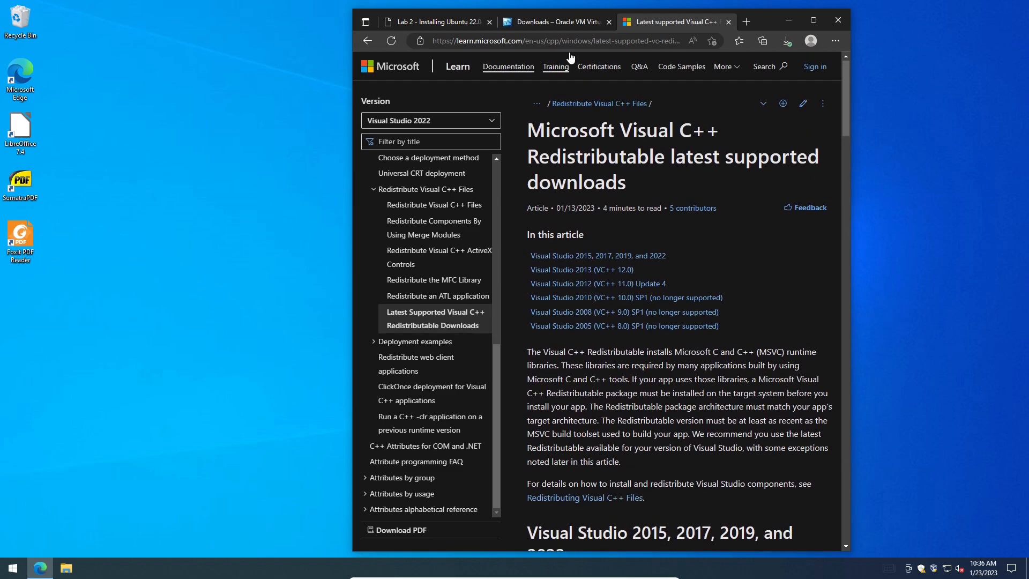
pyautogui.click(579, 42)
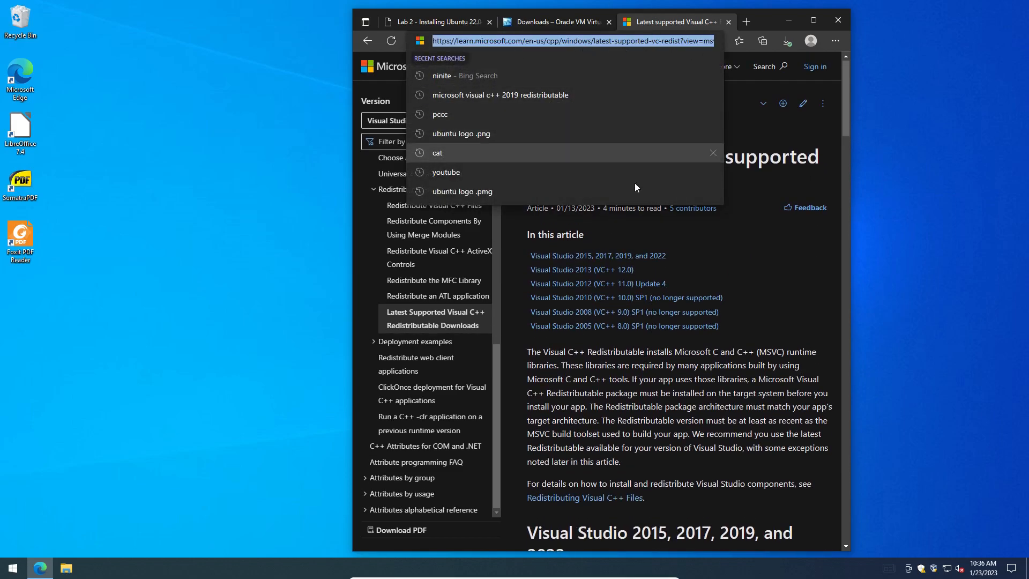
# Step: Download the X64 Visual C++ Redistributable, VC_redist.x64.exe
pyautogui.scroll(-9, 615, 365)
pyautogui.moveTo(526, 272); pyautogui.dragTo(546, 271)
pyautogui.click(548, 273)
pyautogui.click(533, 271)
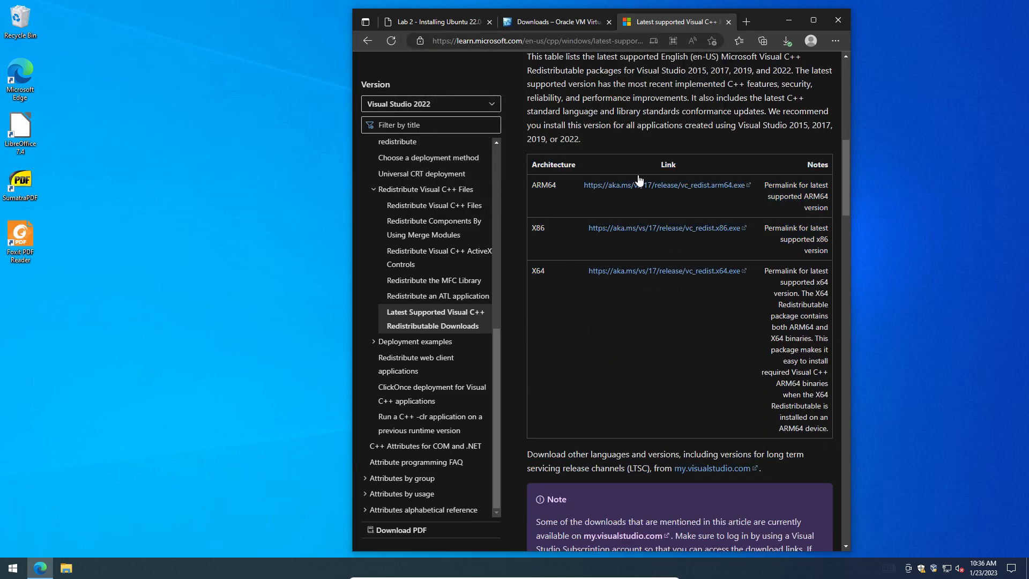
pyautogui.click(690, 271)
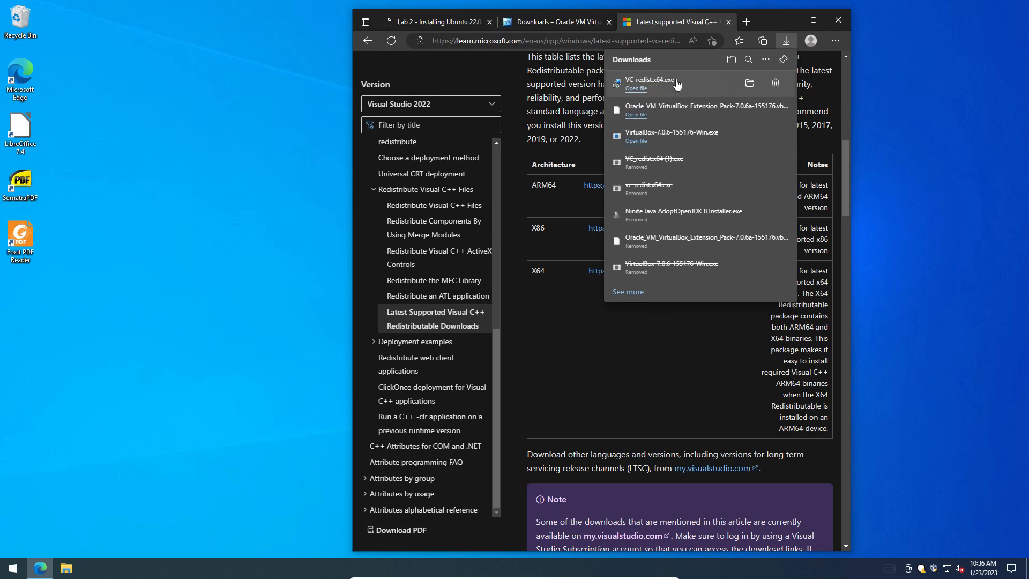
pyautogui.click(749, 84)
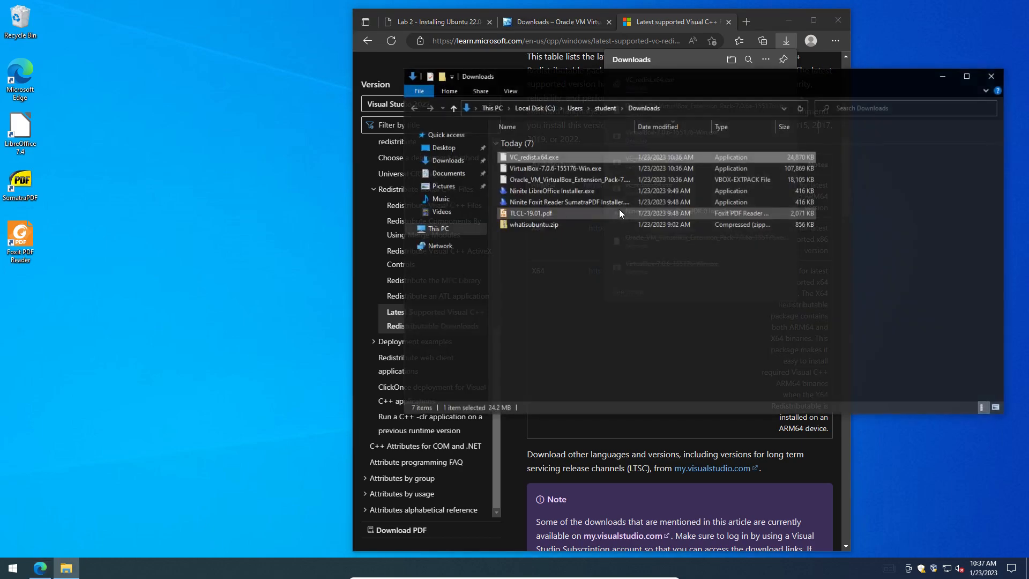
pyautogui.doubleClick(542, 156)
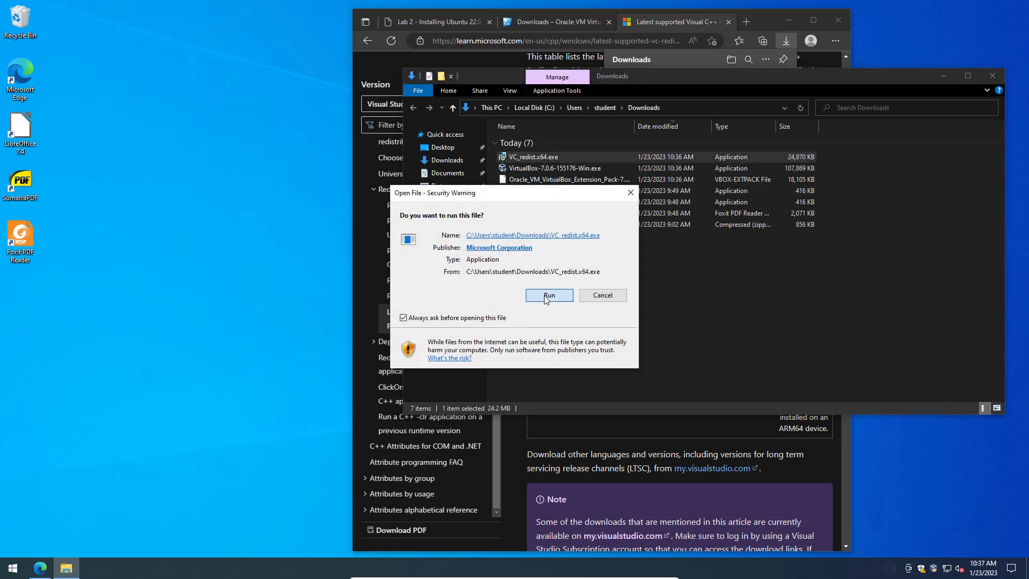
pyautogui.click(603, 295)
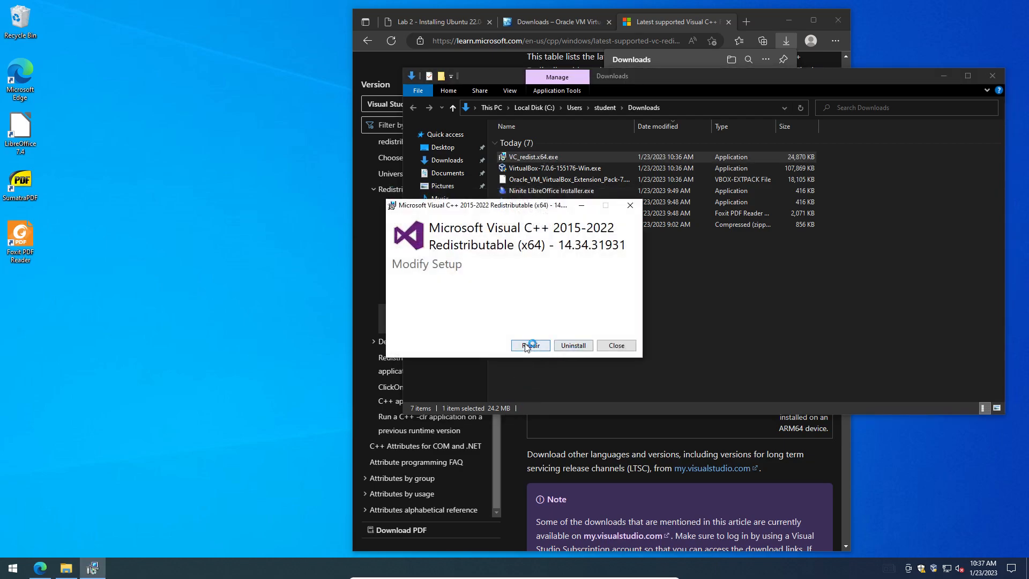
pyautogui.click(538, 347)
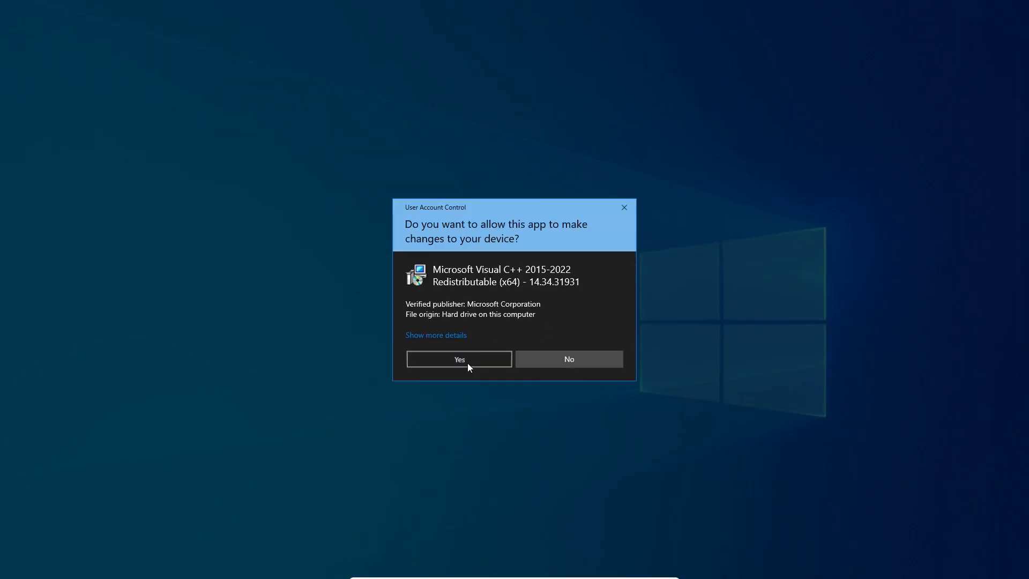
pyautogui.click(468, 363)
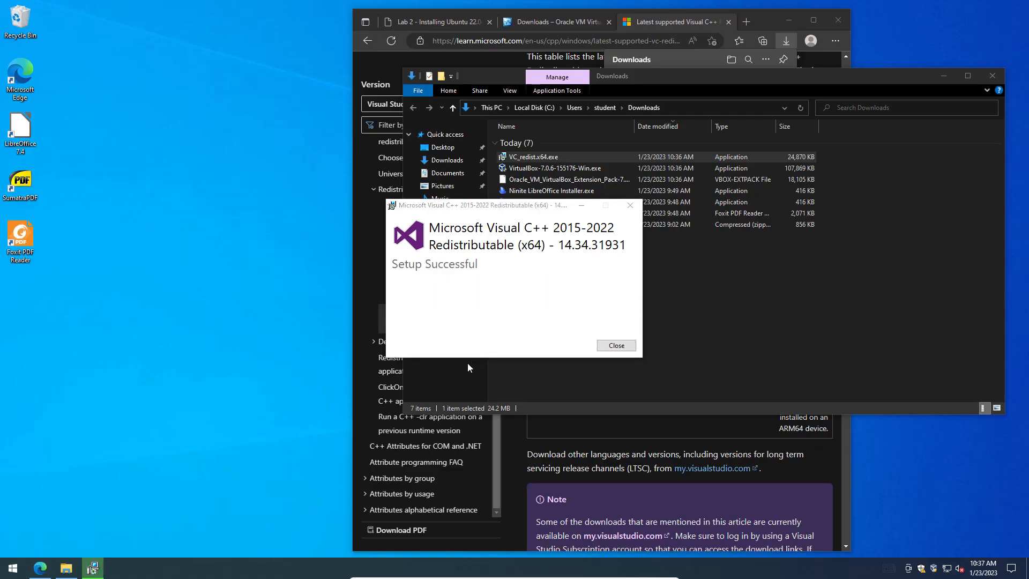
pyautogui.click(616, 345)
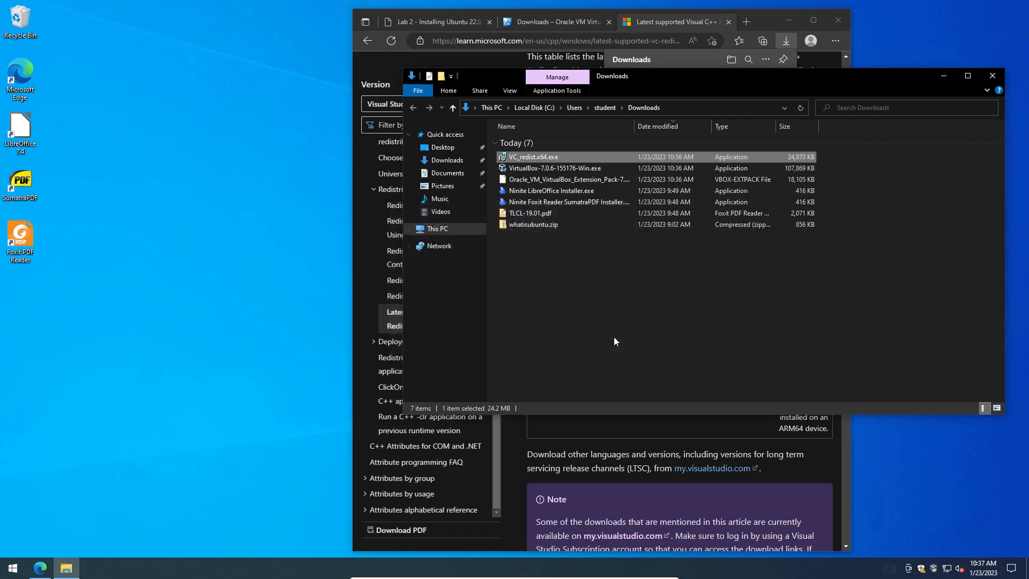
# Step: Install VirtualBox 7.0.6 with default features, accepting the network reset and missing-Python warning
pyautogui.doubleClick(564, 168)
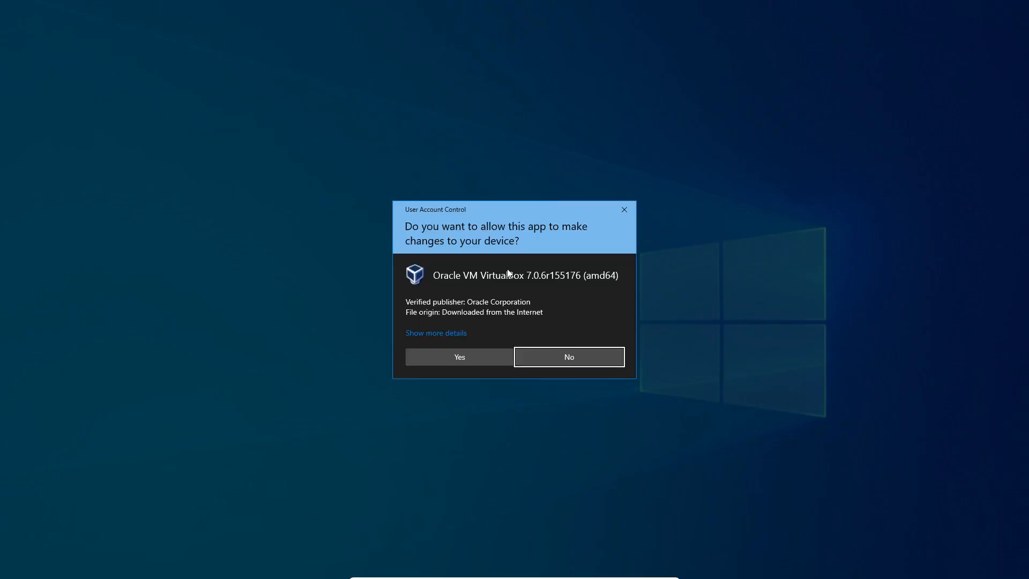
pyautogui.click(466, 362)
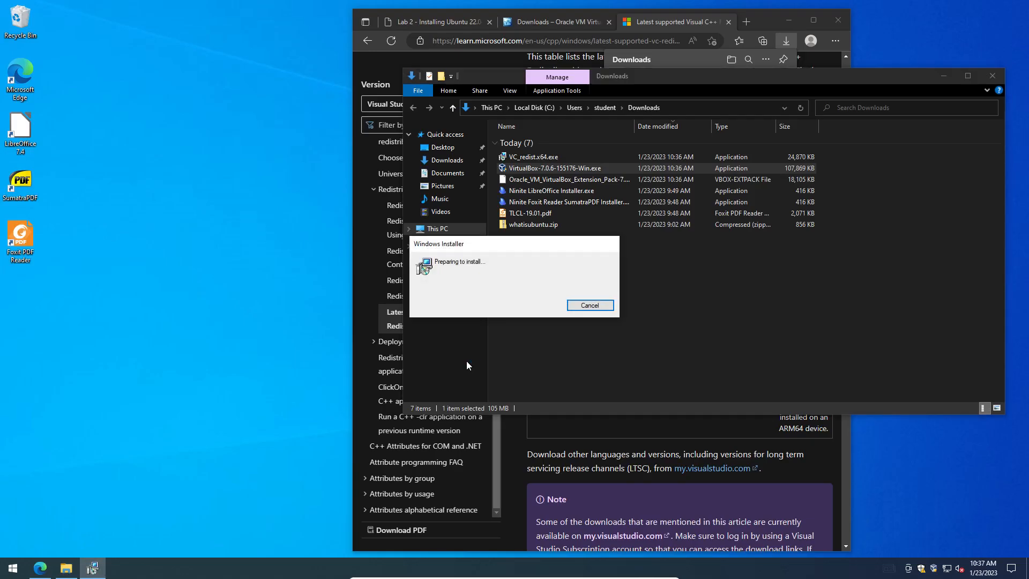
pyautogui.click(571, 368)
pyautogui.click(572, 370)
pyautogui.click(571, 368)
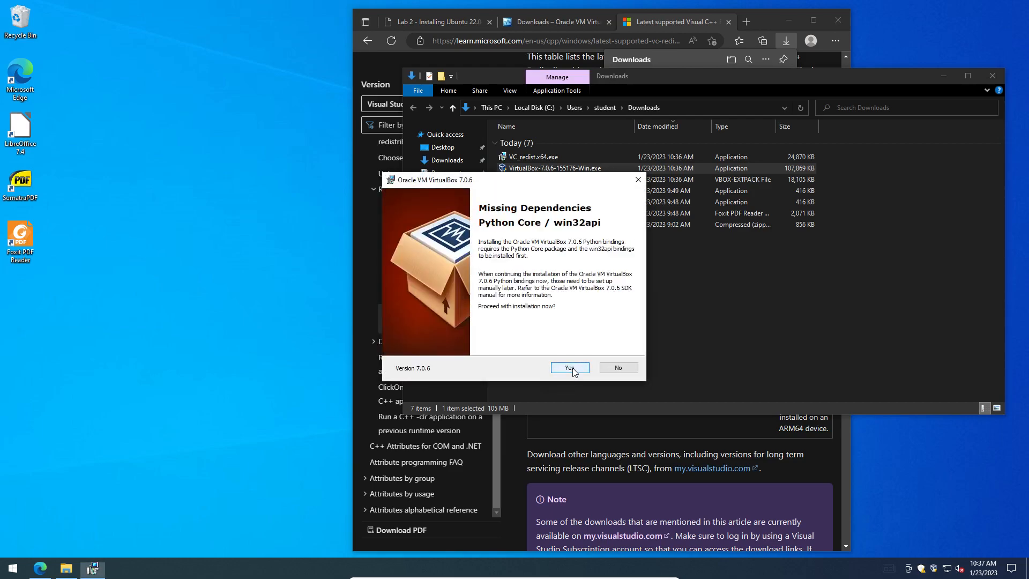
pyautogui.click(572, 369)
pyautogui.click(571, 369)
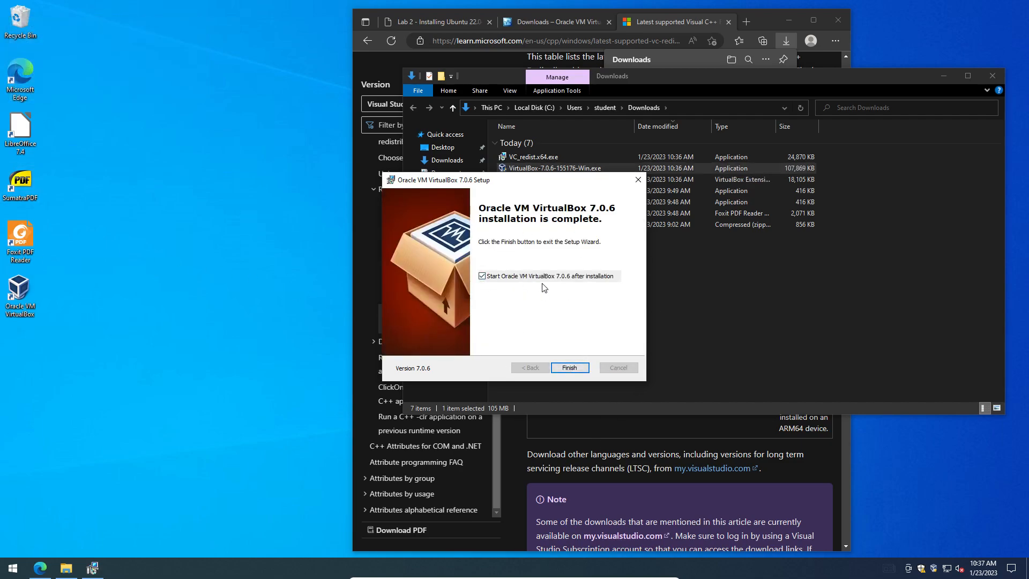
pyautogui.click(570, 368)
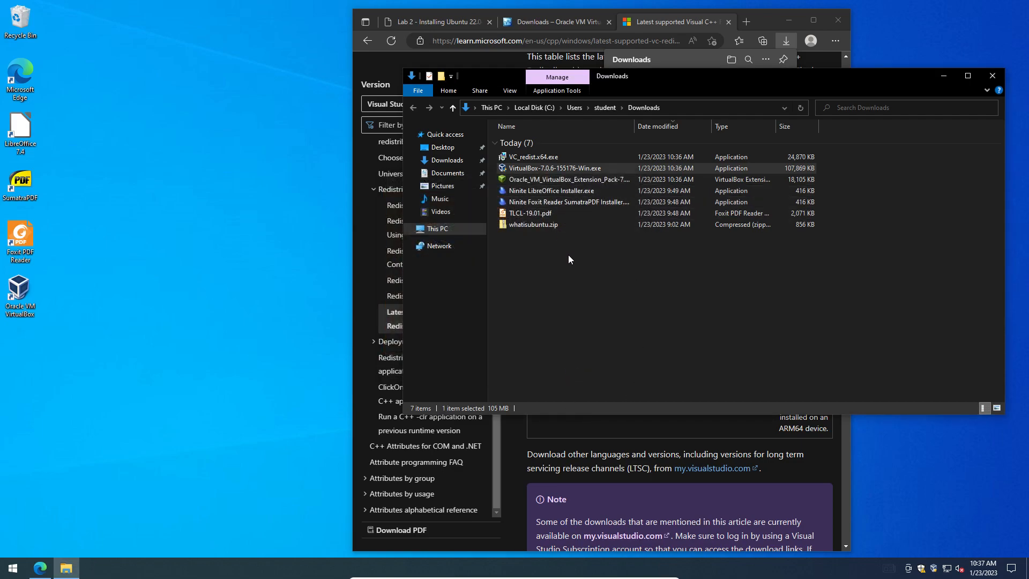
# Step: Install the VirtualBox Extension Pack, agreeing to its license
pyautogui.doubleClick(563, 182)
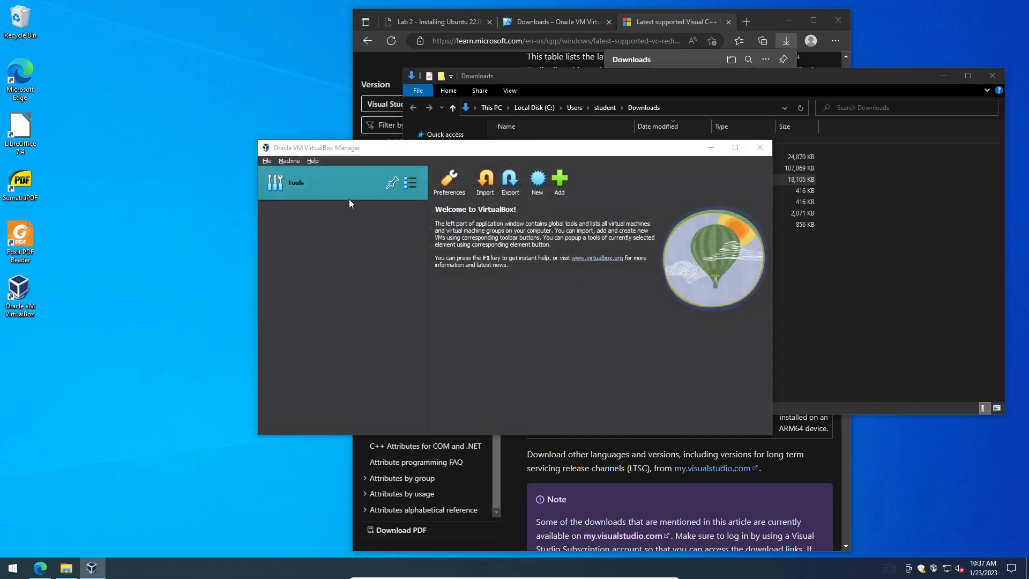
pyautogui.click(488, 350)
pyautogui.moveTo(670, 207); pyautogui.dragTo(653, 397)
pyautogui.click(604, 404)
pyautogui.click(476, 354)
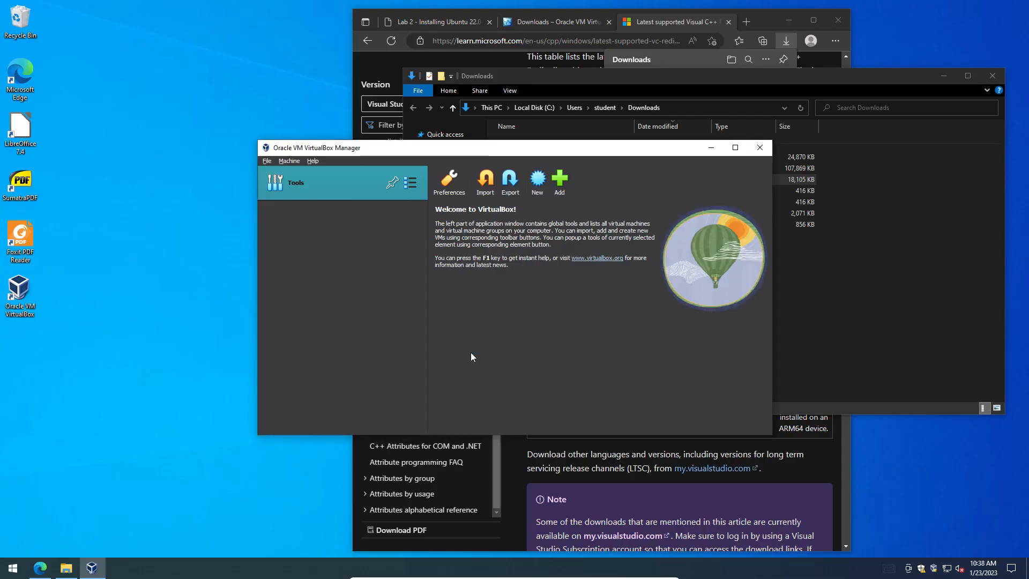
# Step: Close the Downloads folder and minimize Edge so the VirtualBox Manager welcome page is visible
pyautogui.moveTo(533, 156); pyautogui.dragTo(505, 120)
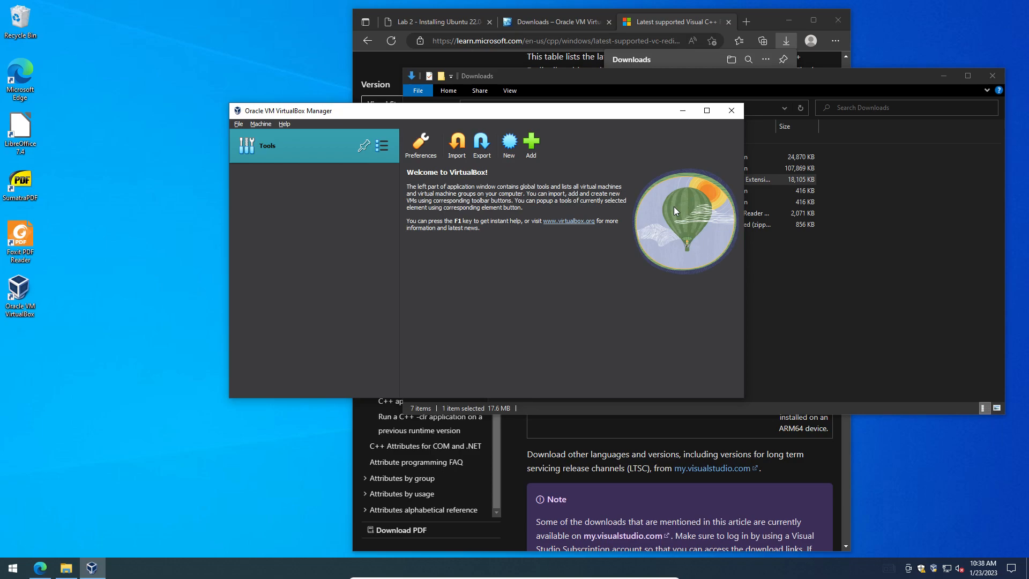
pyautogui.click(1000, 80)
pyautogui.click(767, 21)
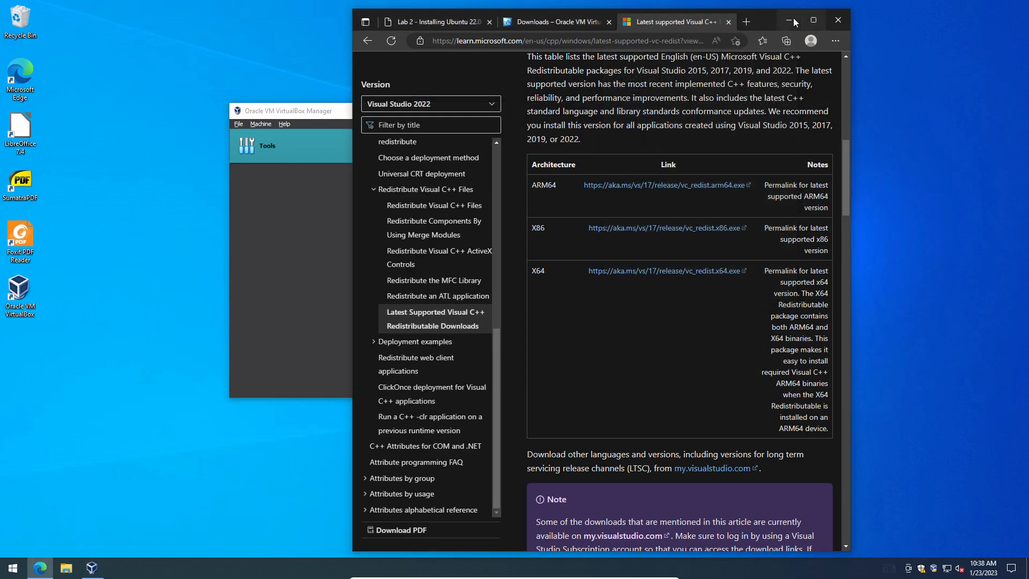
pyautogui.click(789, 21)
pyautogui.moveTo(574, 118); pyautogui.dragTo(643, 88)
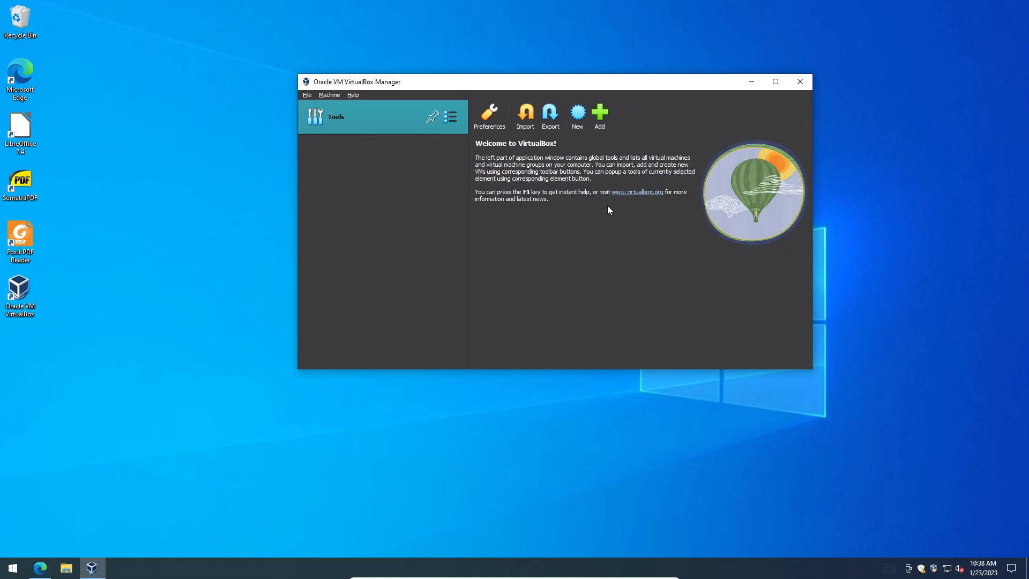
# Step: Name a new machine Ubuntu Desktop (Linux, Ubuntu 64-bit) and go back to the Lab 2 instructions
pyautogui.click(578, 121)
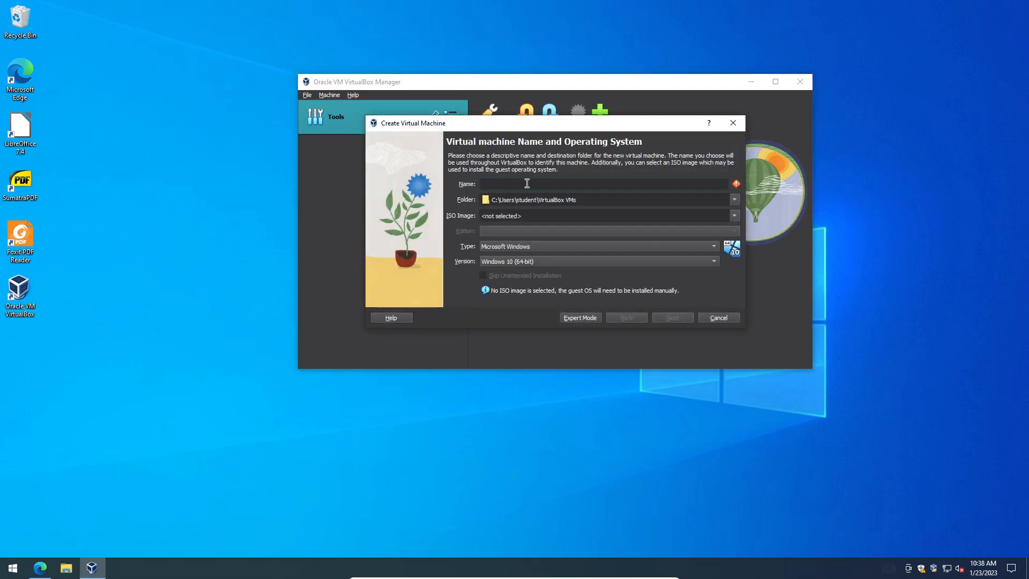
pyautogui.write('Ub8n')
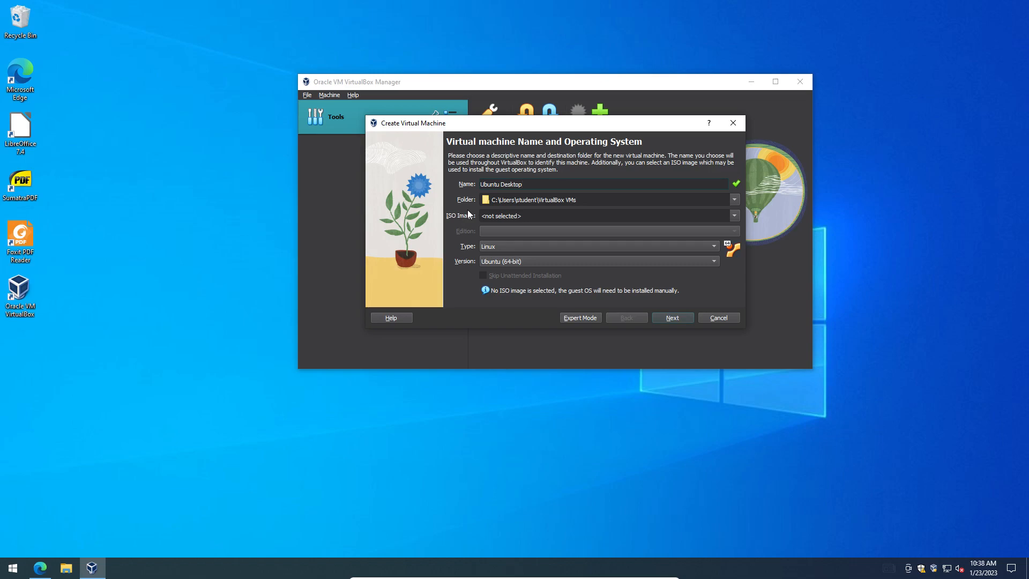
pyautogui.click(40, 568)
pyautogui.click(437, 22)
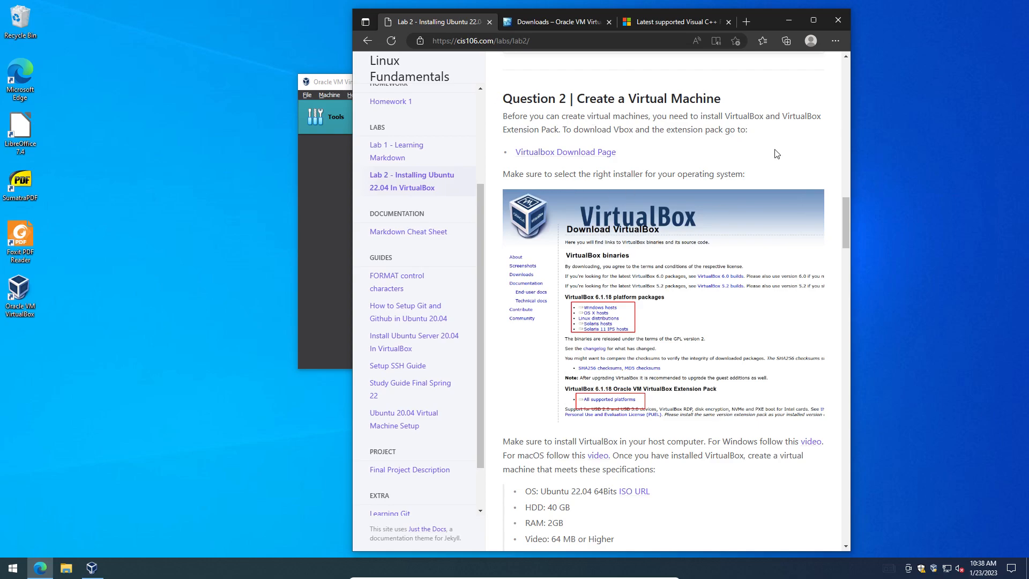
# Step: Follow the lab's ISO link and download the Ubuntu 22.04.1 LTS desktop ISO from ubuntu.com
pyautogui.scroll(-3, 785, 150)
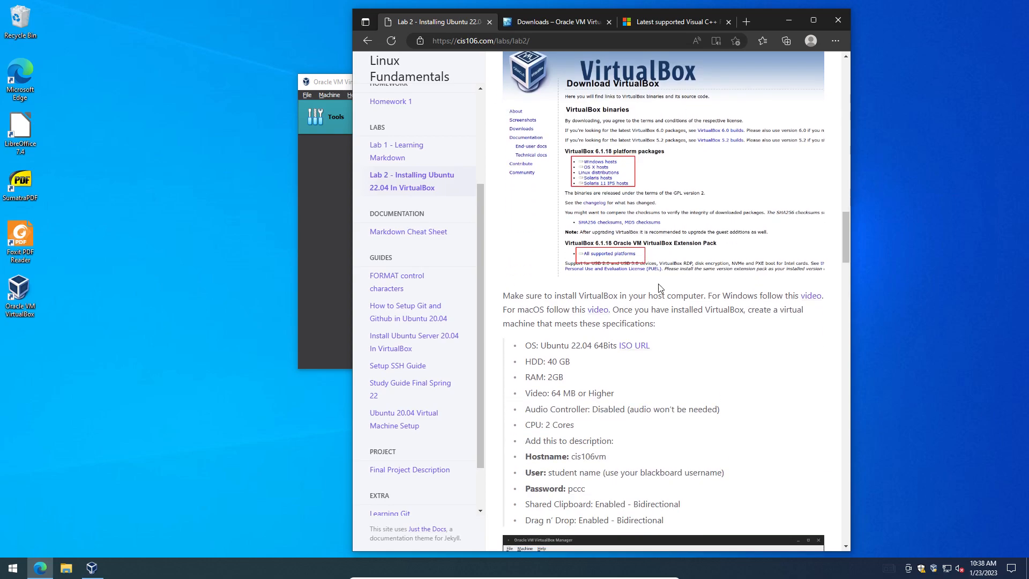
pyautogui.moveTo(525, 342); pyautogui.dragTo(598, 343)
pyautogui.keyDown('ctrl'); pyautogui.click(634, 346); pyautogui.keyUp('ctrl')
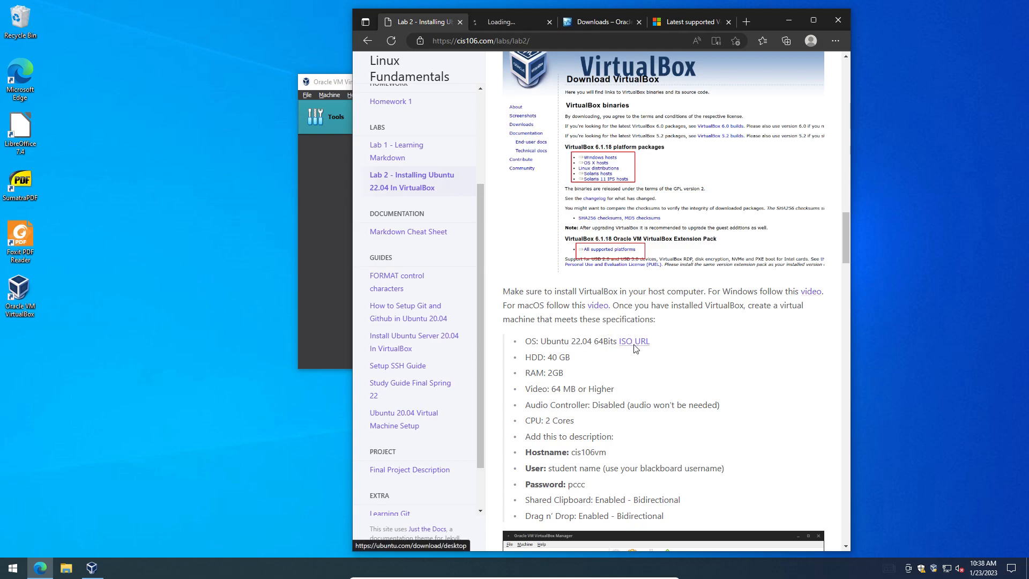
pyautogui.click(514, 22)
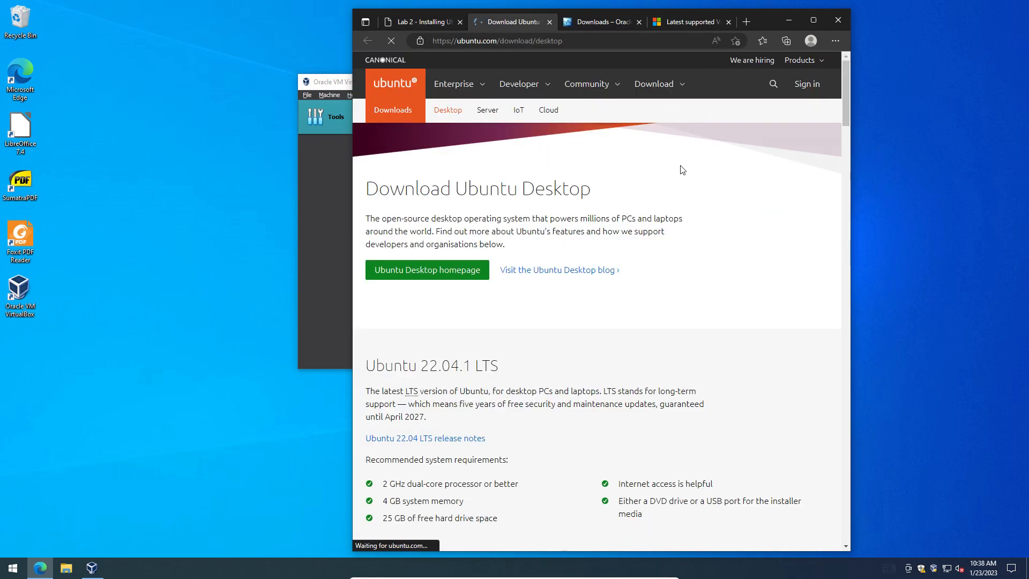
pyautogui.scroll(-3, 501, 358)
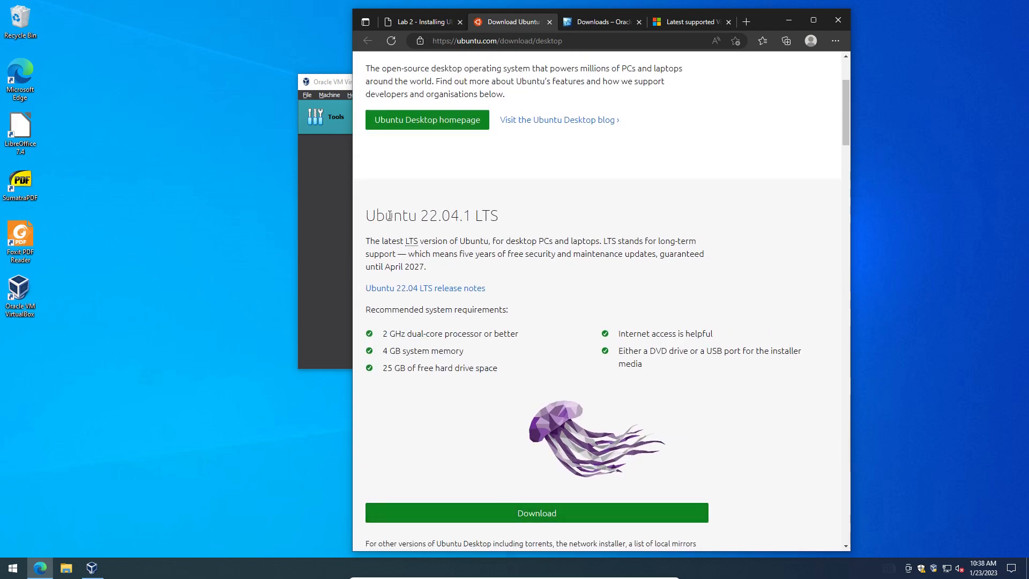
pyautogui.moveTo(377, 217); pyautogui.dragTo(499, 217)
pyautogui.click(521, 507)
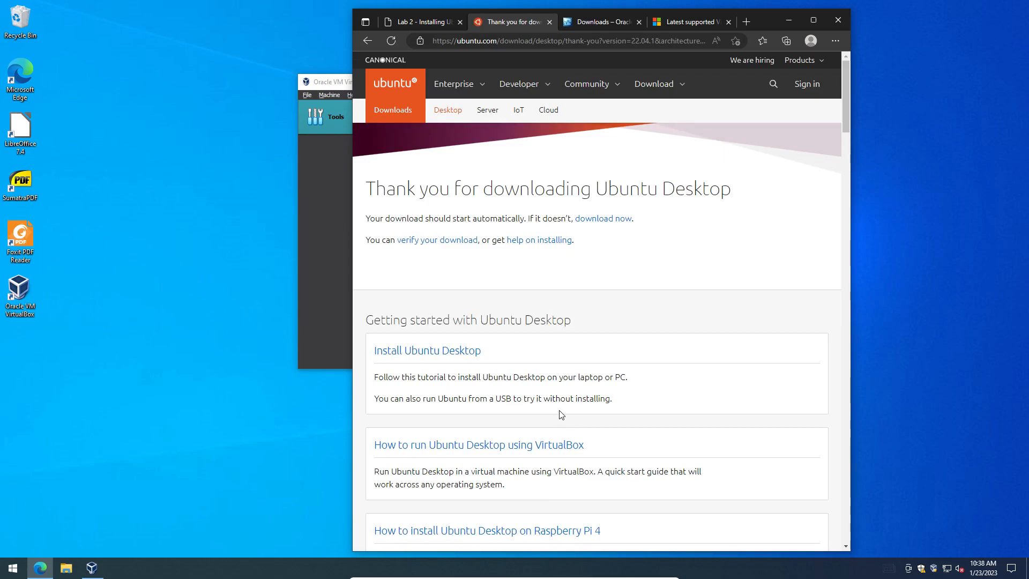
# Step: Move the browser aside and bring the Create Virtual Machine wizard back in front
pyautogui.moveTo(758, 20); pyautogui.dragTo(690, 21)
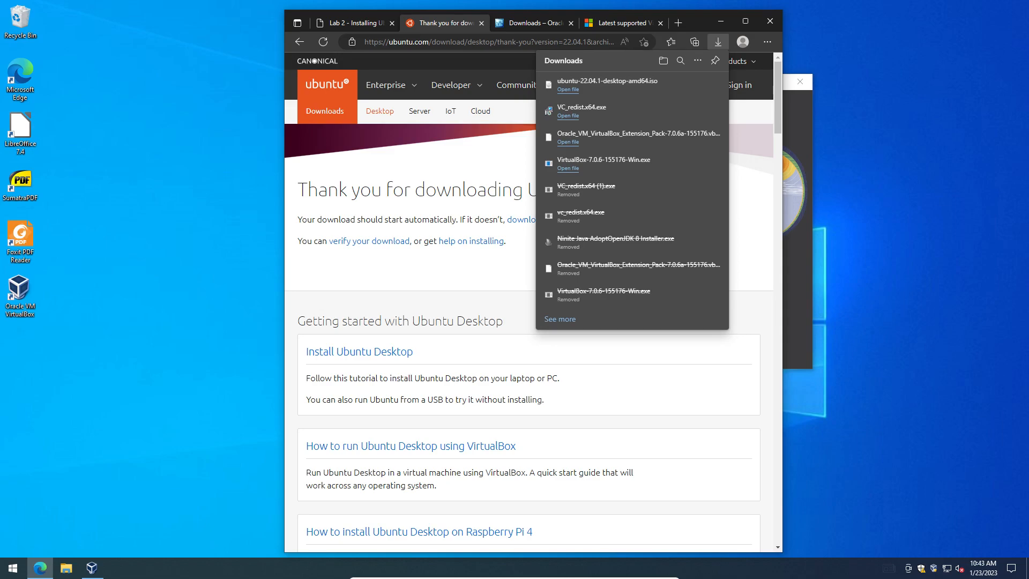
pyautogui.moveTo(622, 95)
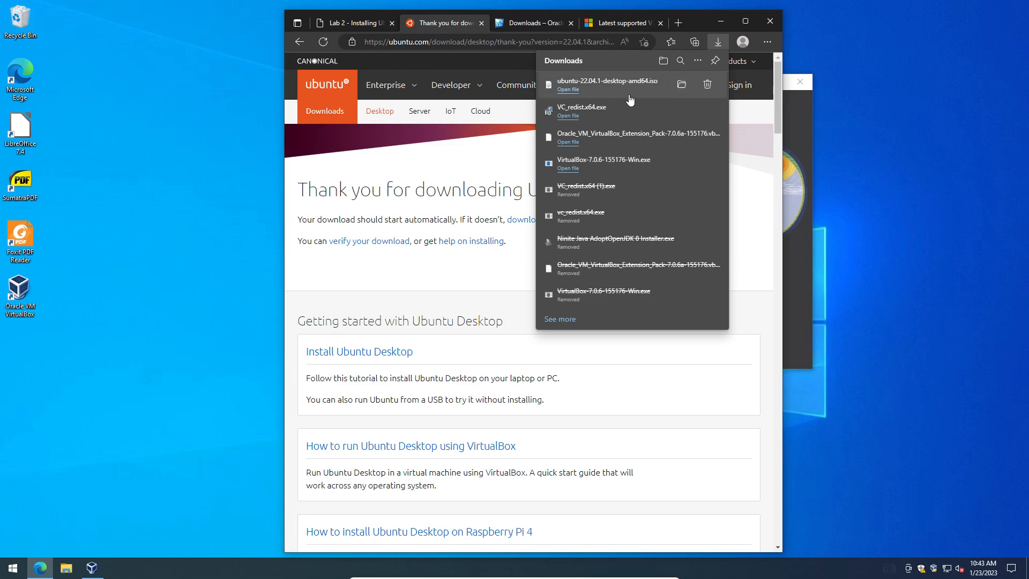
pyautogui.click(797, 99)
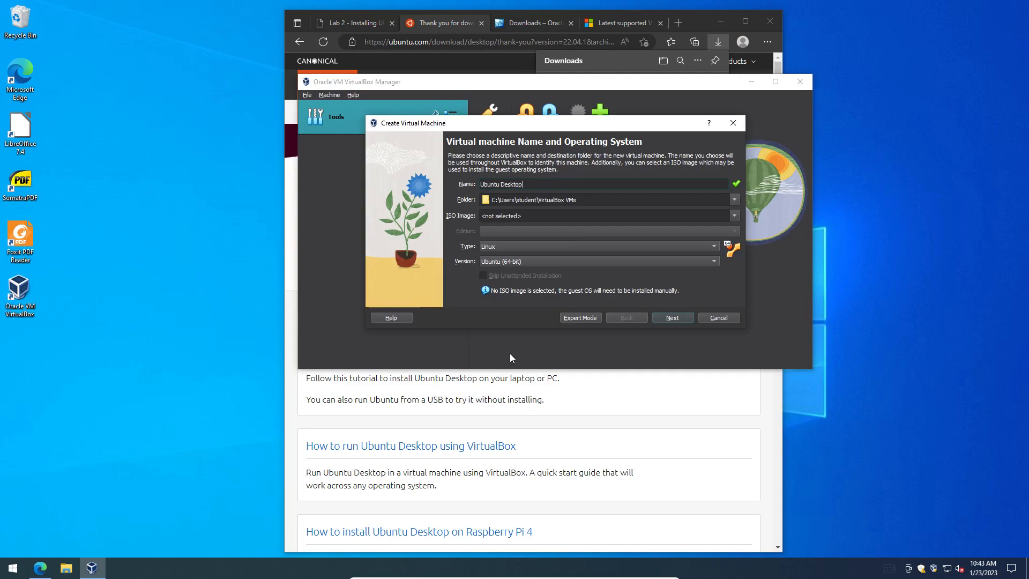
# Step: Attach ubuntu-22.04.1-desktop-amd64.iso from Downloads and tick Skip Unattended Installation
pyautogui.click(734, 215)
pyautogui.click(507, 241)
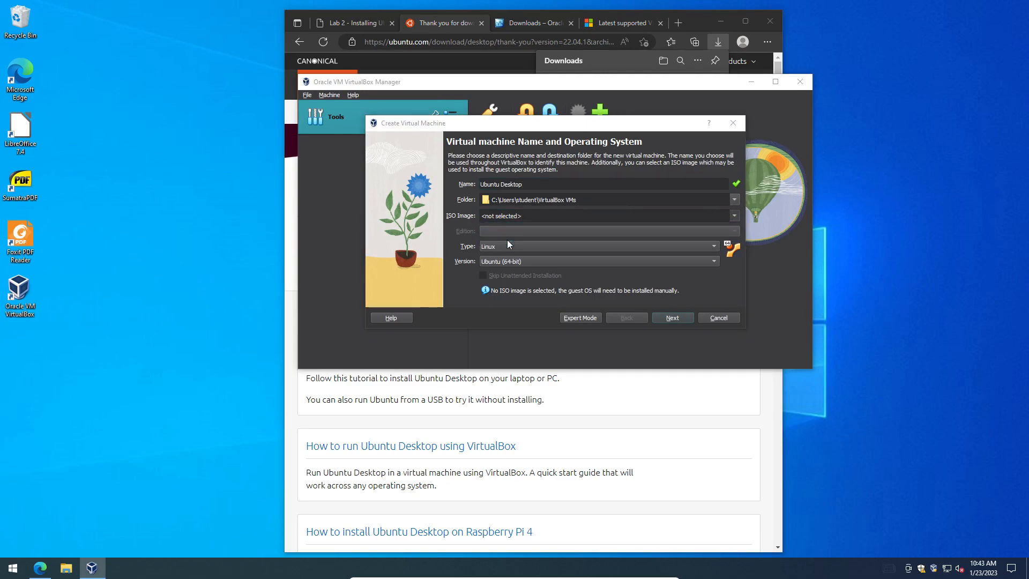
pyautogui.click(423, 229)
pyautogui.click(499, 224)
pyautogui.click(783, 404)
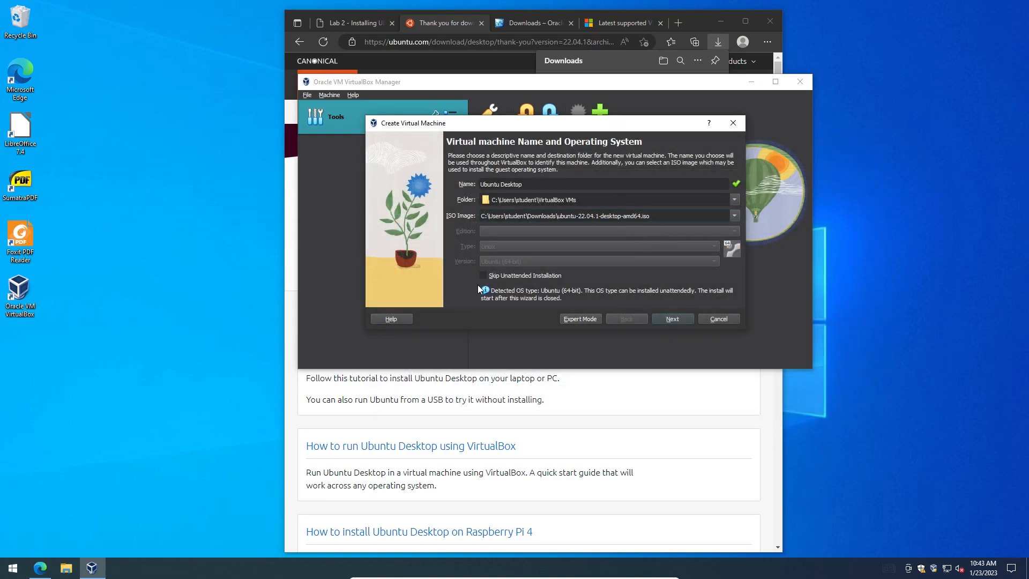
pyautogui.click(482, 275)
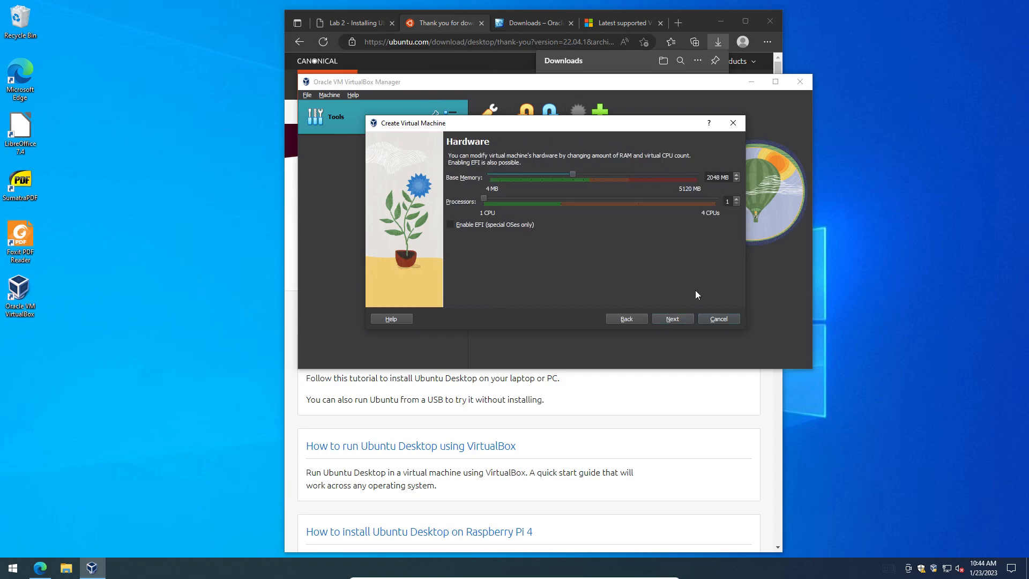
# Step: Keep base memory at 2048 MB and set the Processors slider to 2 CPUs
pyautogui.doubleClick(715, 177)
pyautogui.click(557, 202)
# Step: Give the machine a 40 GB virtual disk, finish the wizard, and enlarge the Manager window
pyautogui.click(676, 320)
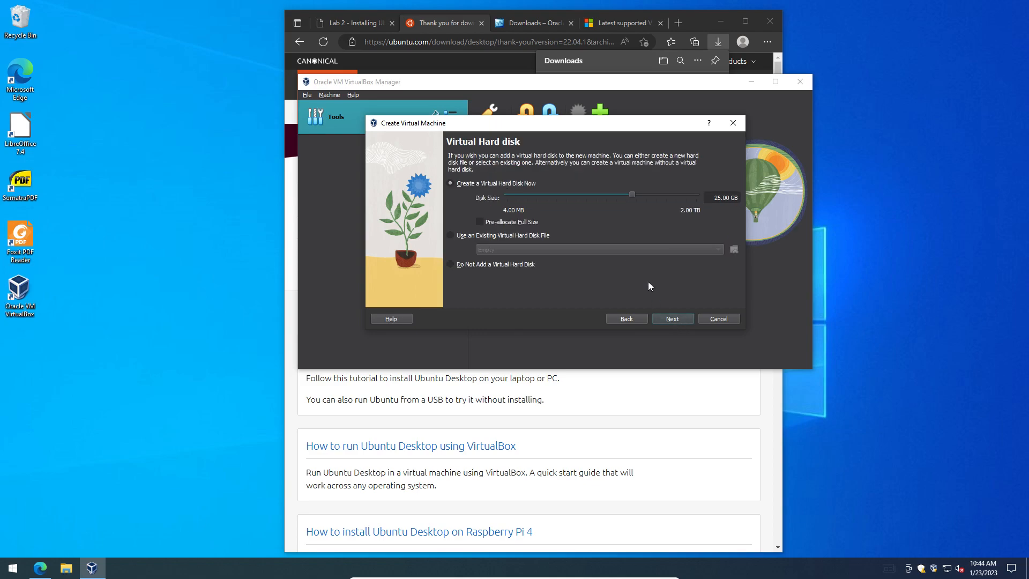
pyautogui.doubleClick(719, 197)
pyautogui.write('40')
pyautogui.click(673, 318)
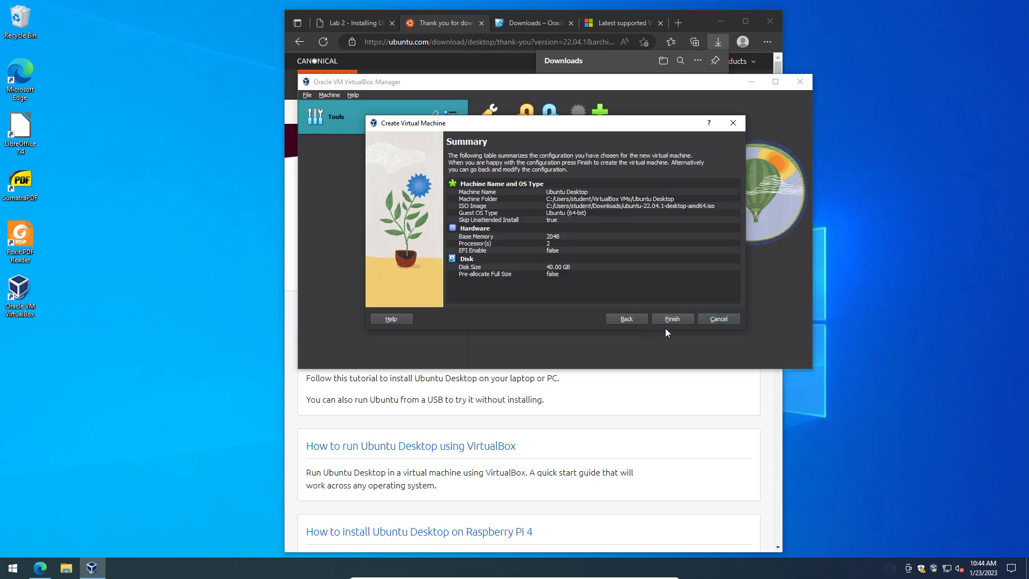
pyautogui.click(673, 318)
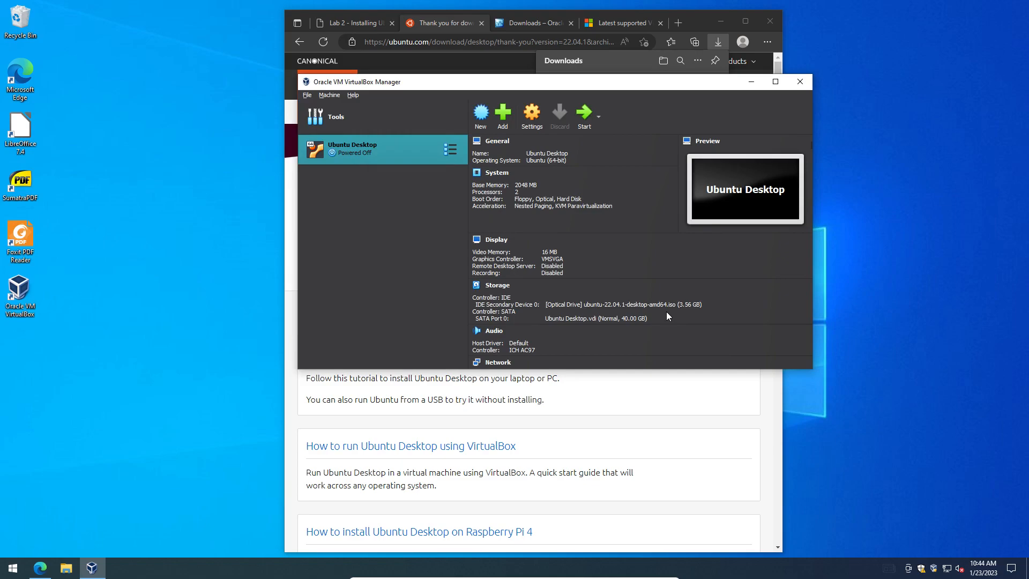
pyautogui.moveTo(812, 369); pyautogui.dragTo(835, 483)
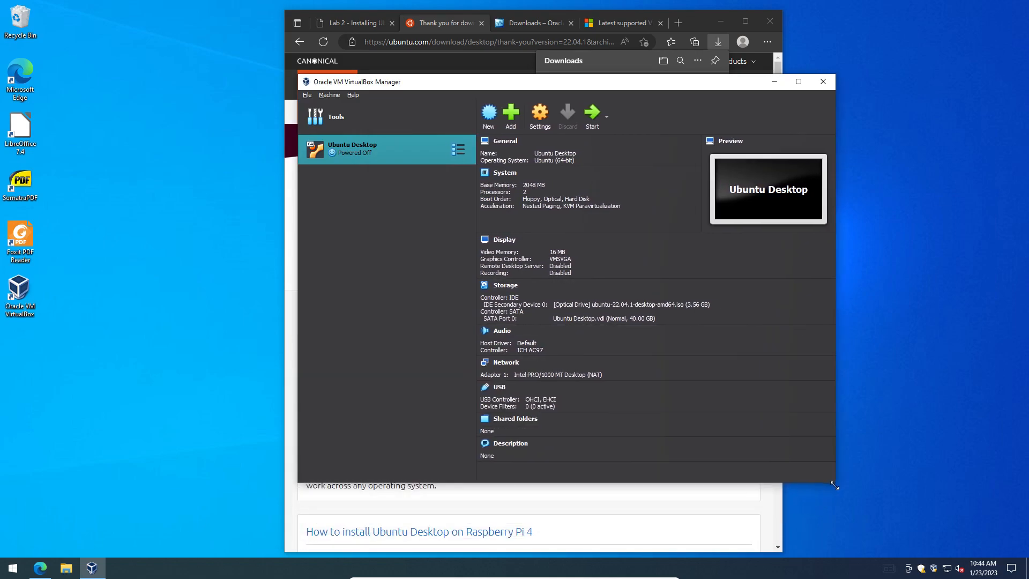
# Step: Set Shared Clipboard and Drag'n'Drop to Bidirectional under General > Advanced, then show the Description tab
pyautogui.click(546, 134)
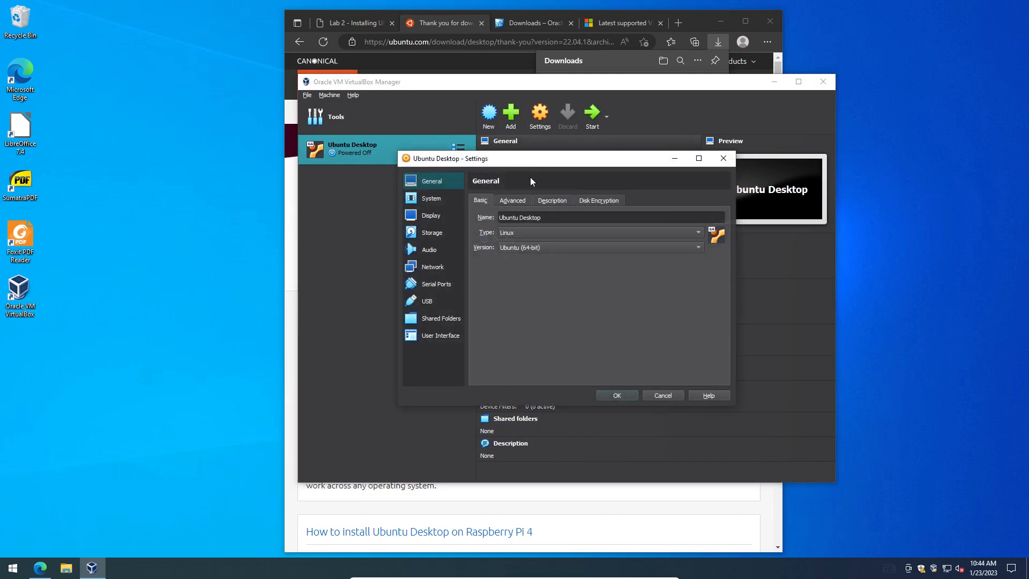
pyautogui.click(512, 200)
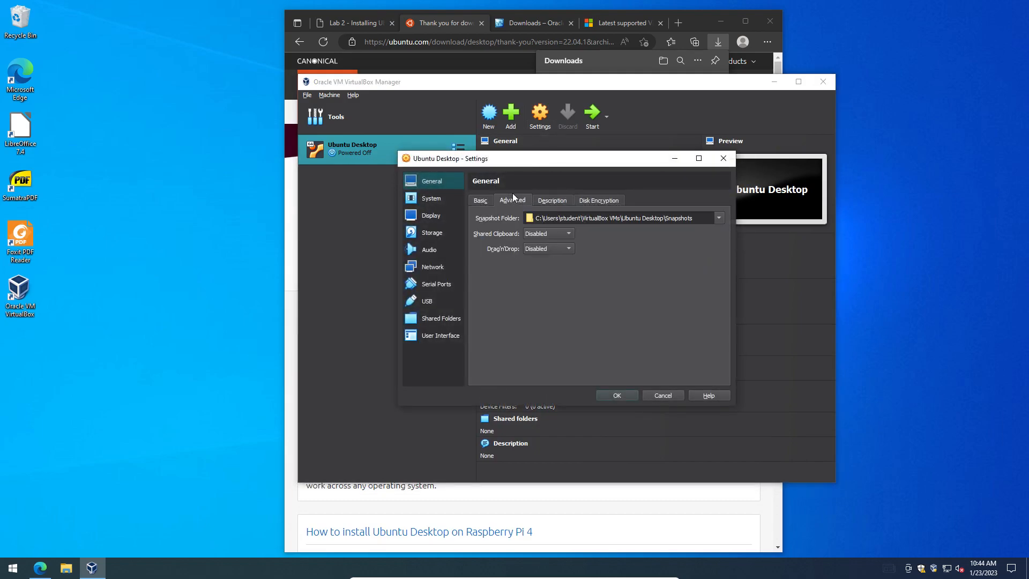
pyautogui.click(546, 234)
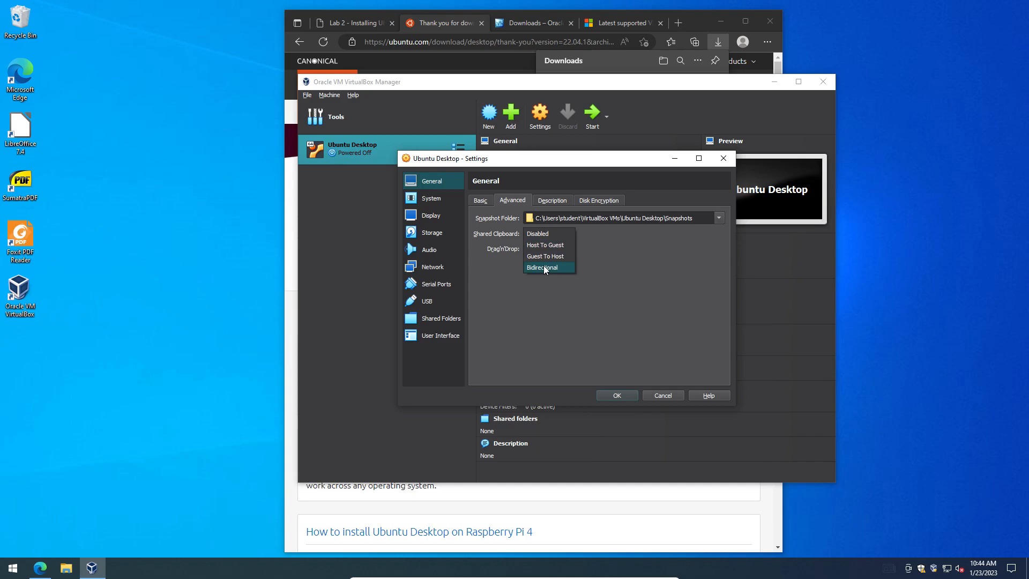
pyautogui.click(543, 268)
pyautogui.click(551, 249)
pyautogui.click(545, 281)
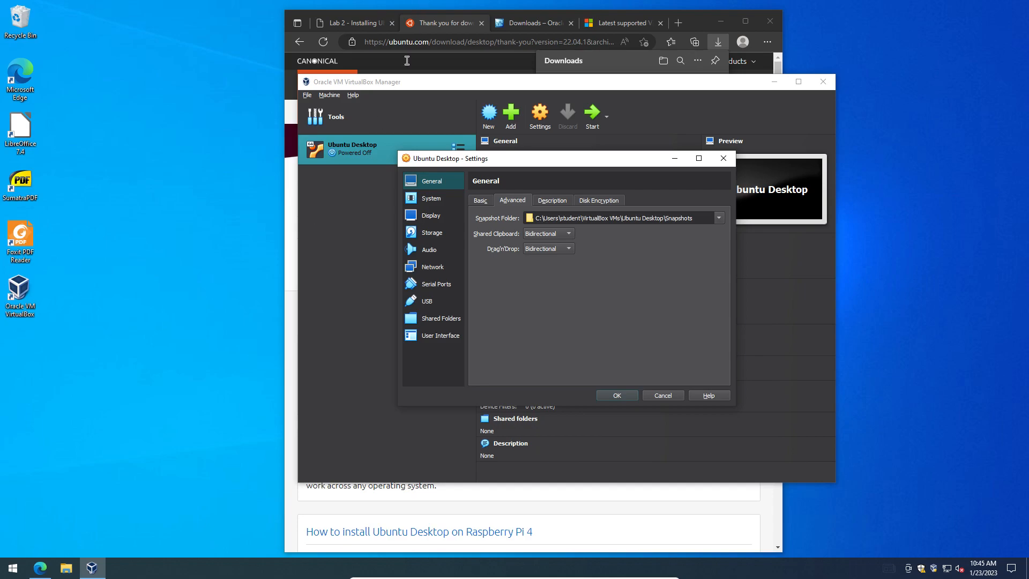
pyautogui.click(554, 200)
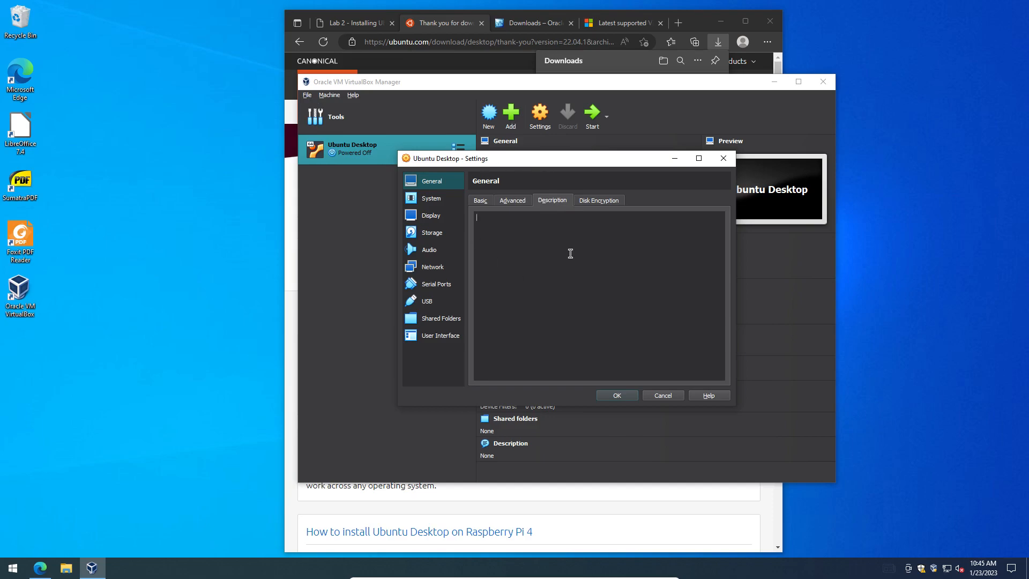
# Step: Remove Floppy from the boot order and review the 2-CPU processor and acceleration settings
pyautogui.click(432, 200)
pyautogui.click(534, 240)
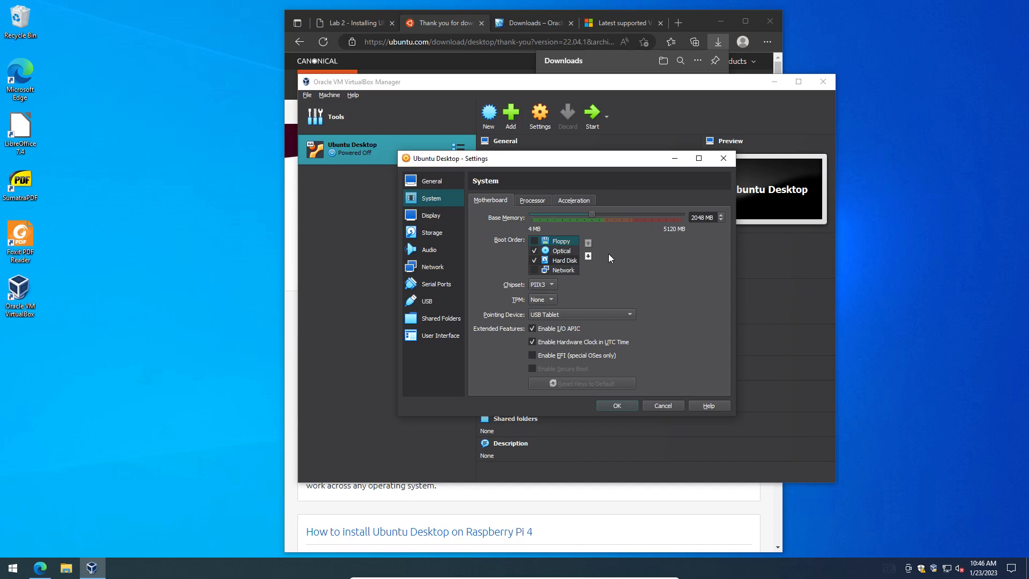
pyautogui.click(532, 200)
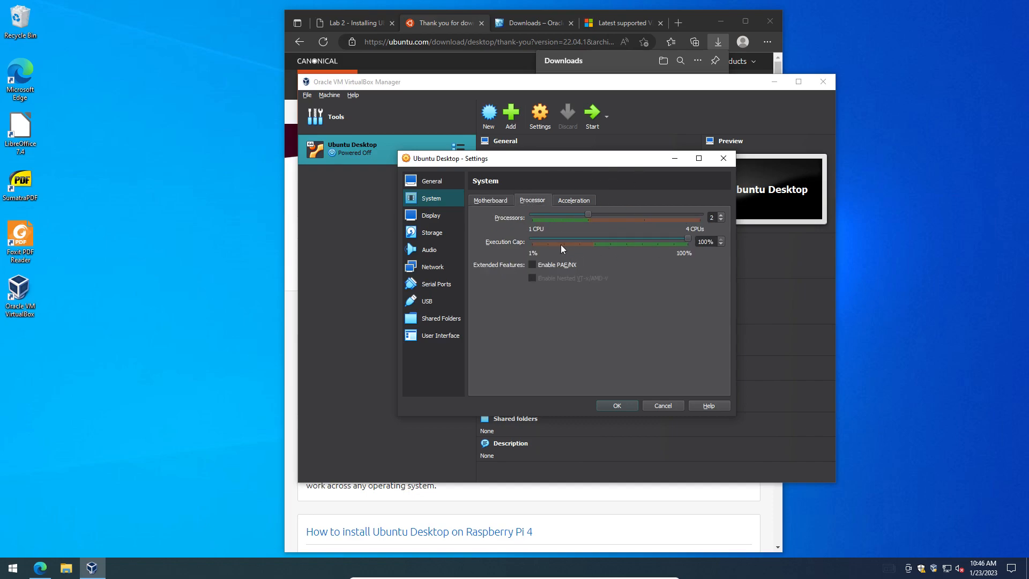
pyautogui.click(482, 201)
pyautogui.click(573, 203)
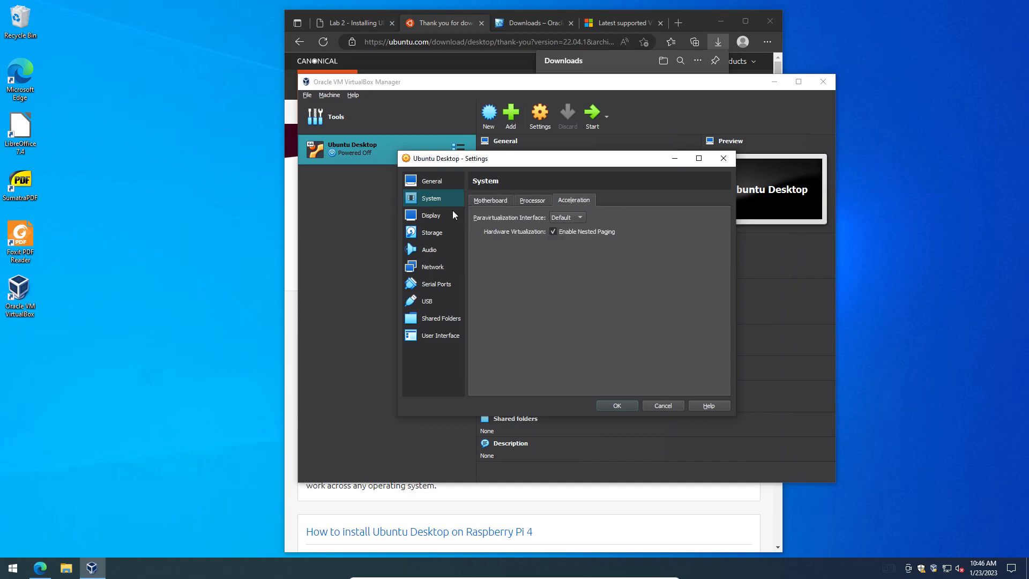
pyautogui.click(481, 202)
# Step: Raise Display video memory to 128 MB, check the Recording tab, then view Storage
pyautogui.click(439, 215)
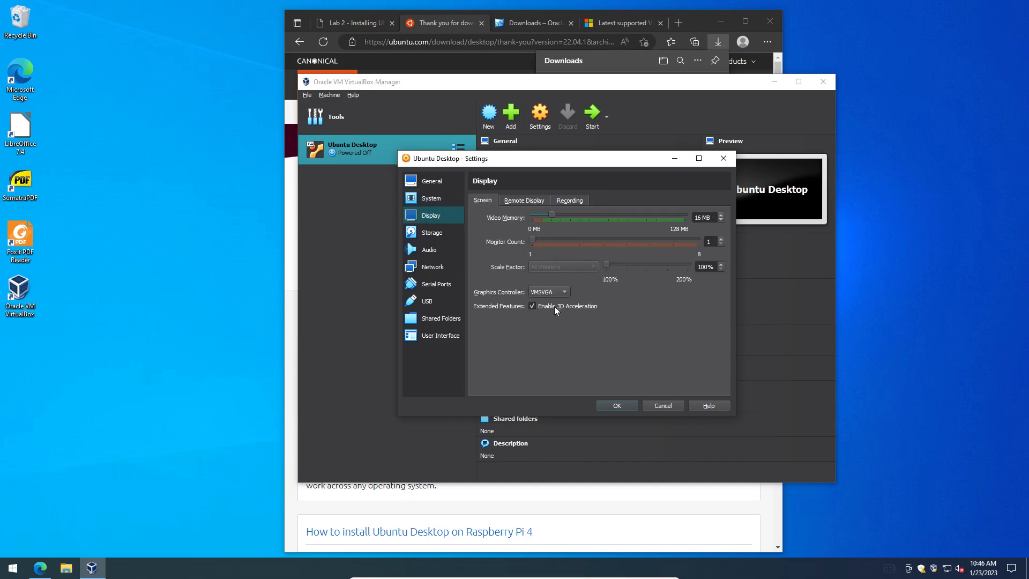
pyautogui.moveTo(552, 214); pyautogui.dragTo(789, 247)
pyautogui.click(570, 200)
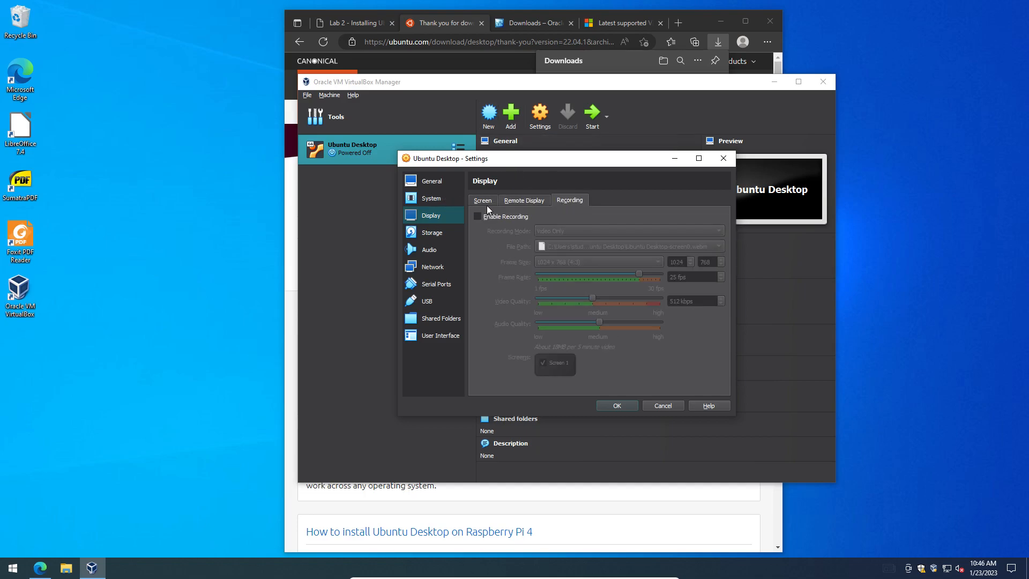
pyautogui.click(485, 203)
pyautogui.click(426, 232)
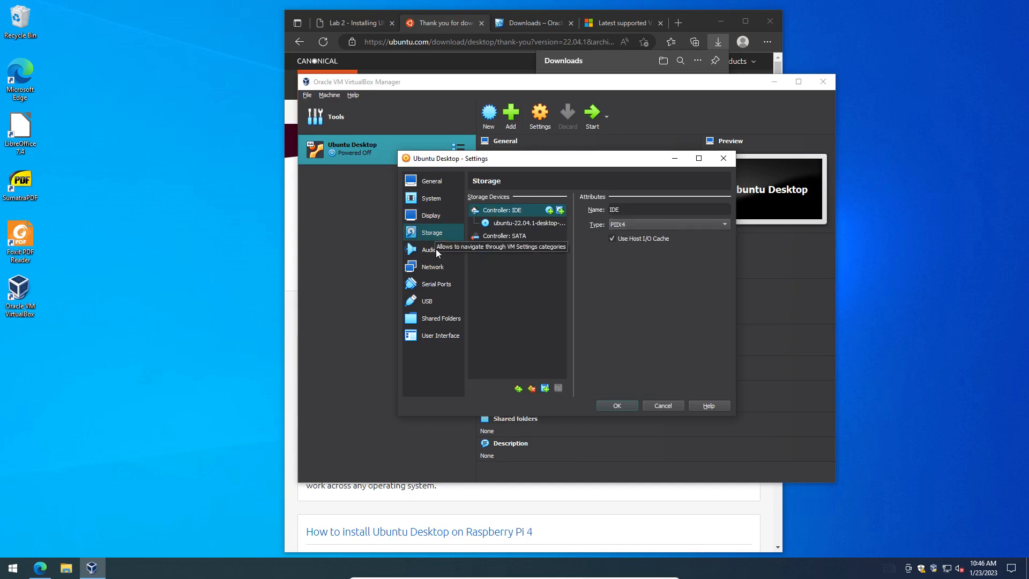
# Step: Uncheck Enable Audio, check the NAT network adapter, and save the settings with OK
pyautogui.click(433, 250)
pyautogui.click(494, 201)
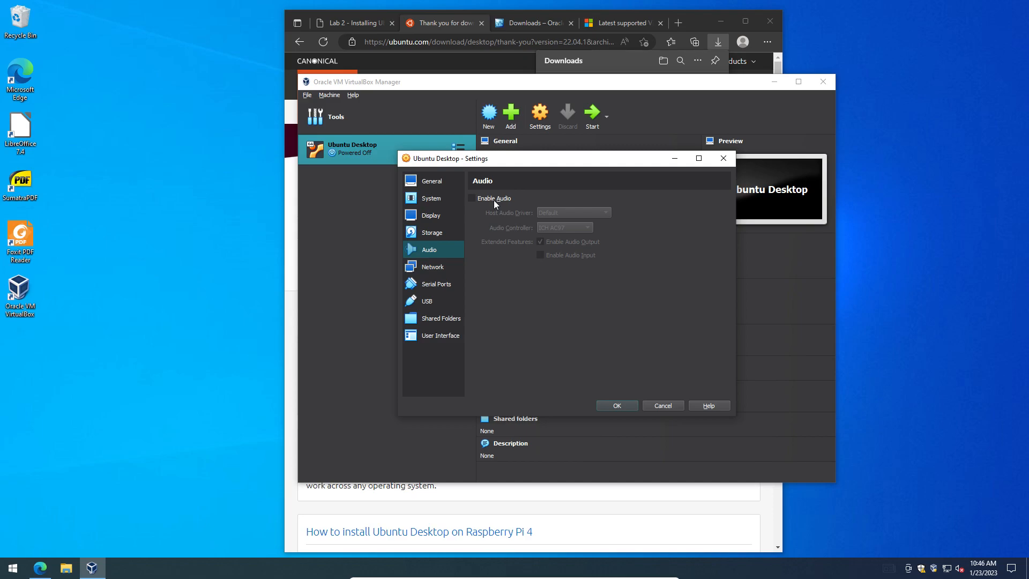
pyautogui.click(428, 268)
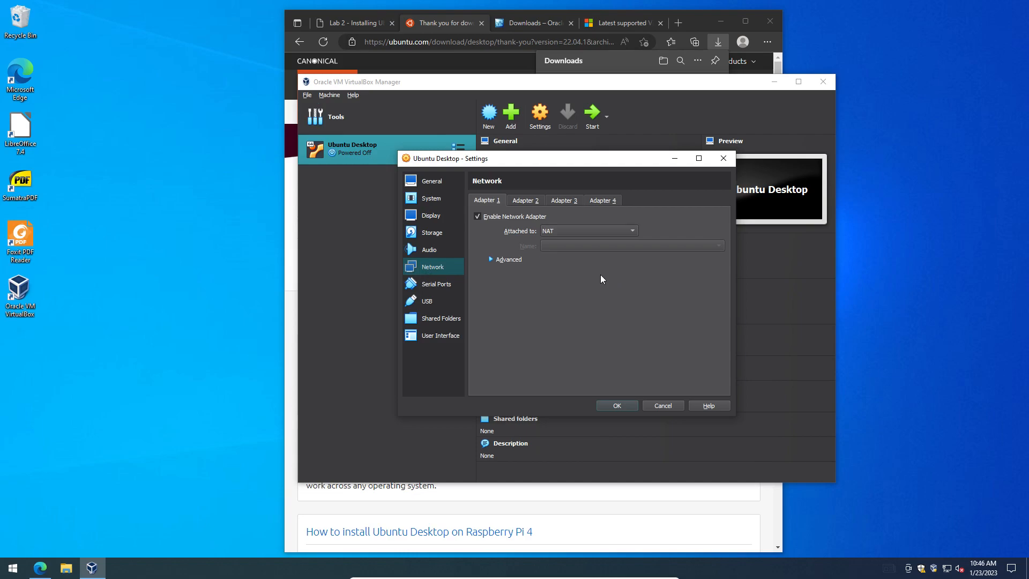
pyautogui.click(618, 406)
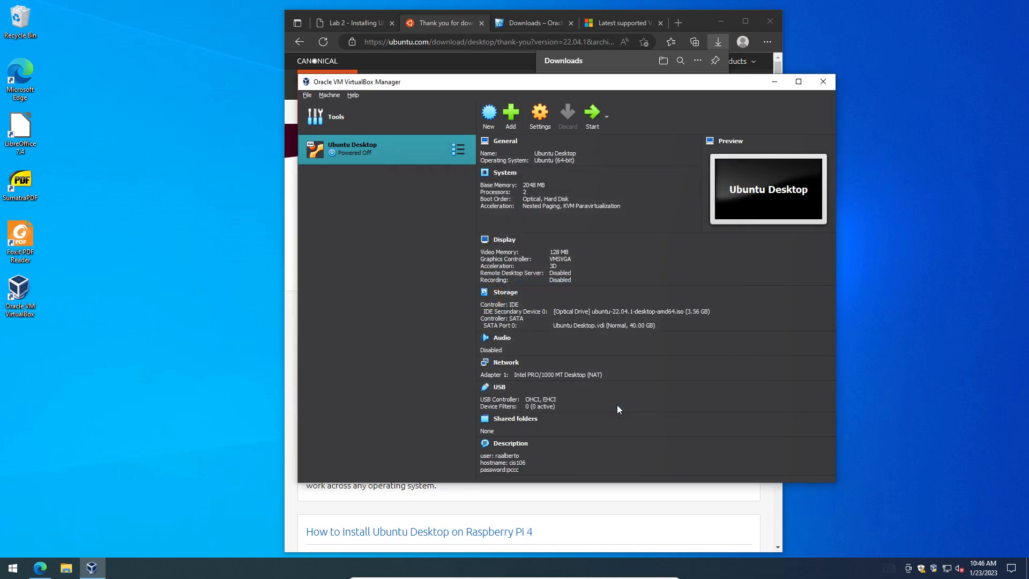
# Step: Launch Snipping Tool from the Start menu search 'snip'
pyautogui.click(13, 568)
pyautogui.click(14, 569)
pyautogui.click(13, 569)
pyautogui.write('snip')
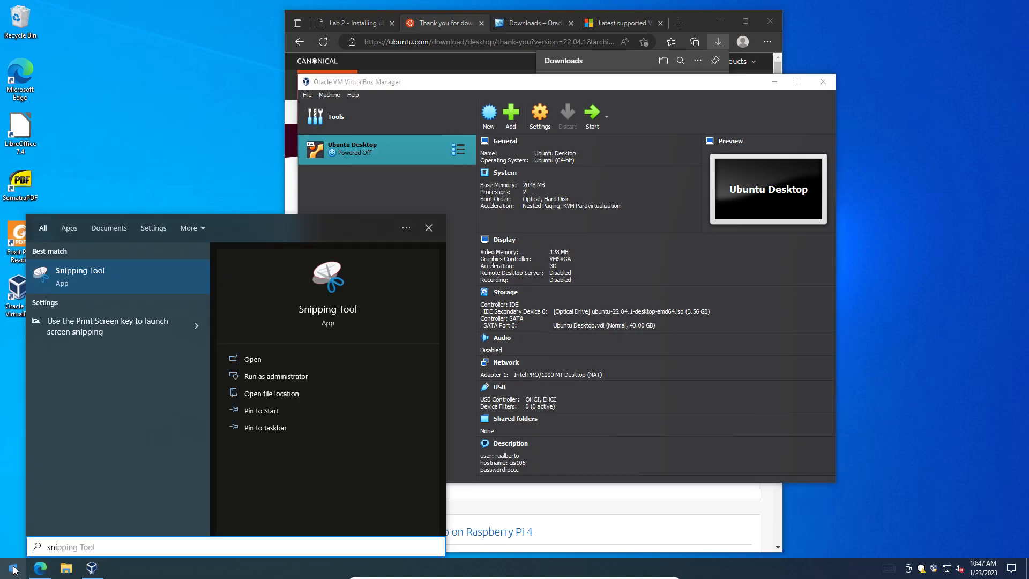
pyautogui.press('Return')
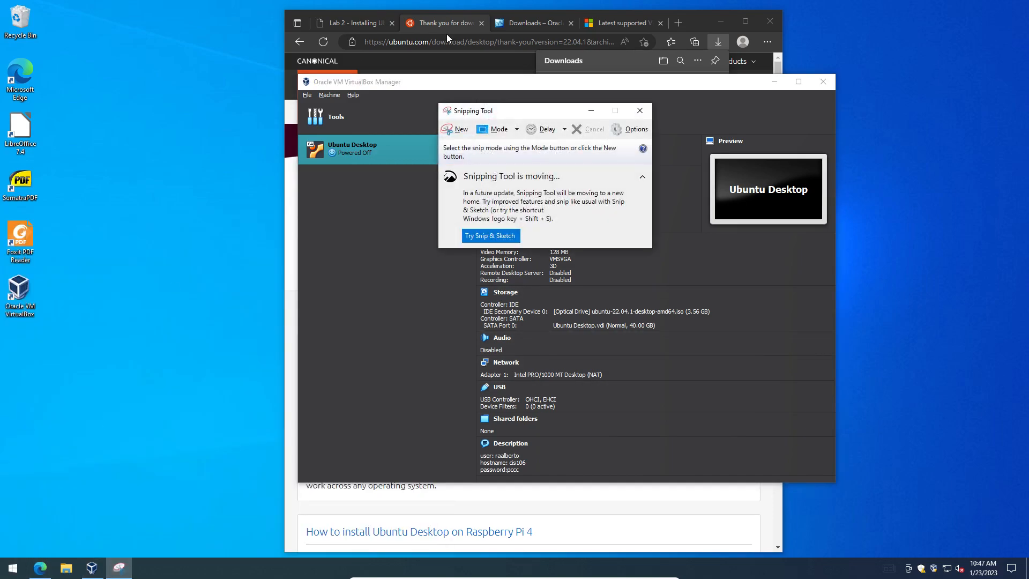
# Step: Take a new rectangular snip of the VirtualBox summary and close Snipping Tool
pyautogui.click(456, 129)
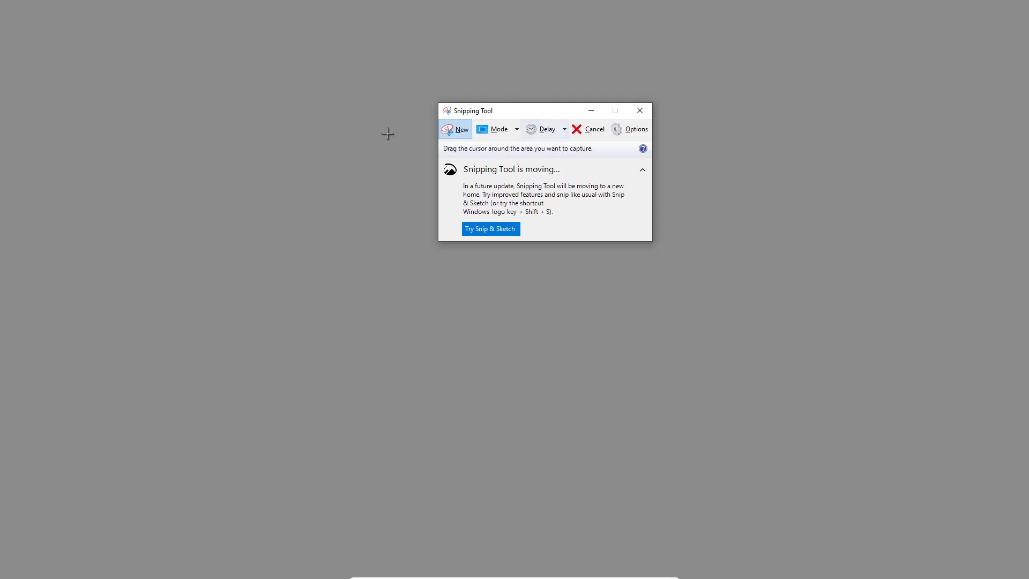
pyautogui.moveTo(341, 90); pyautogui.dragTo(767, 520)
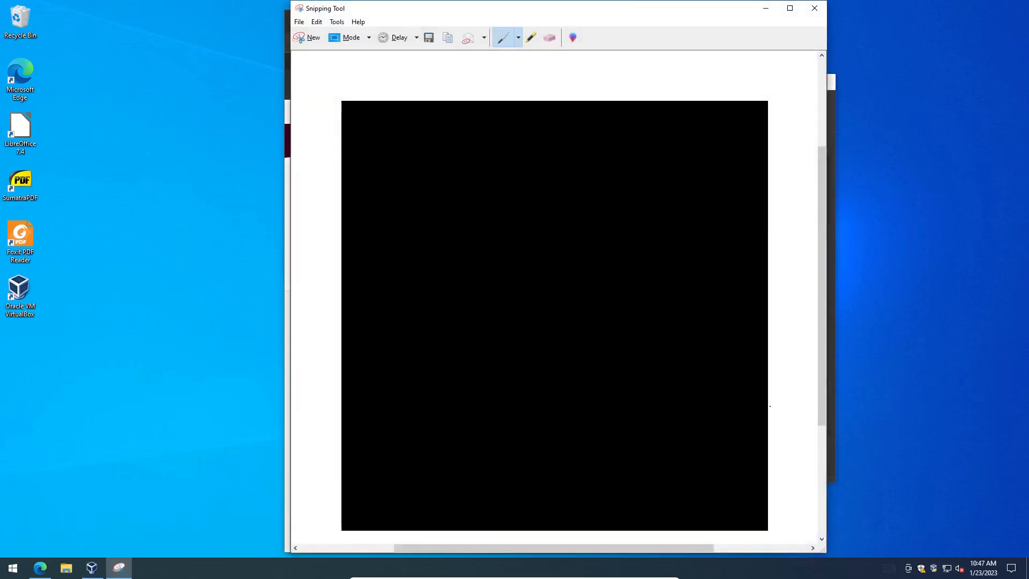
pyautogui.click(814, 8)
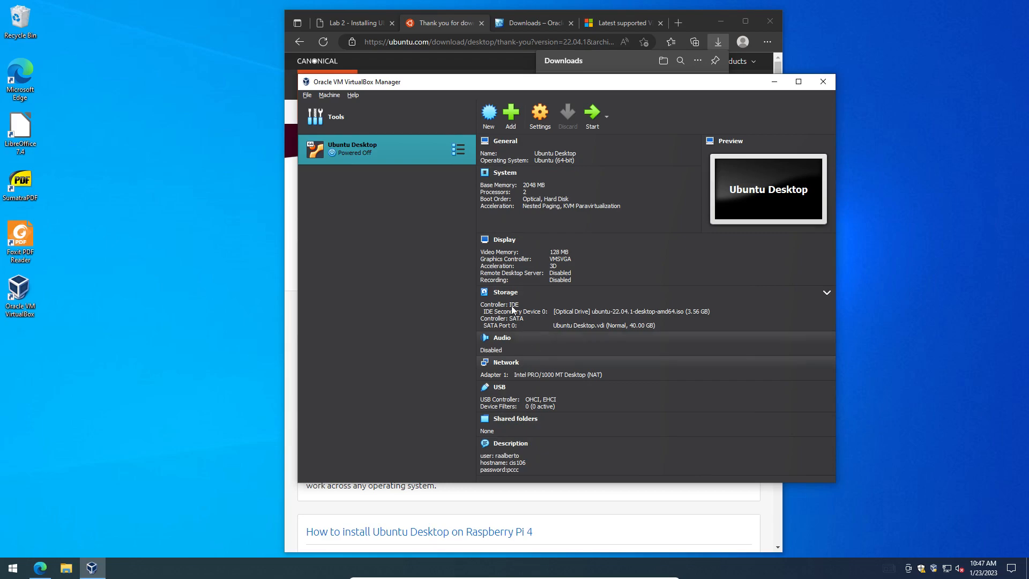
# Step: Scroll through the Lab 2 page's VM specifications in Edge, then return to VirtualBox Manager
pyautogui.click(365, 22)
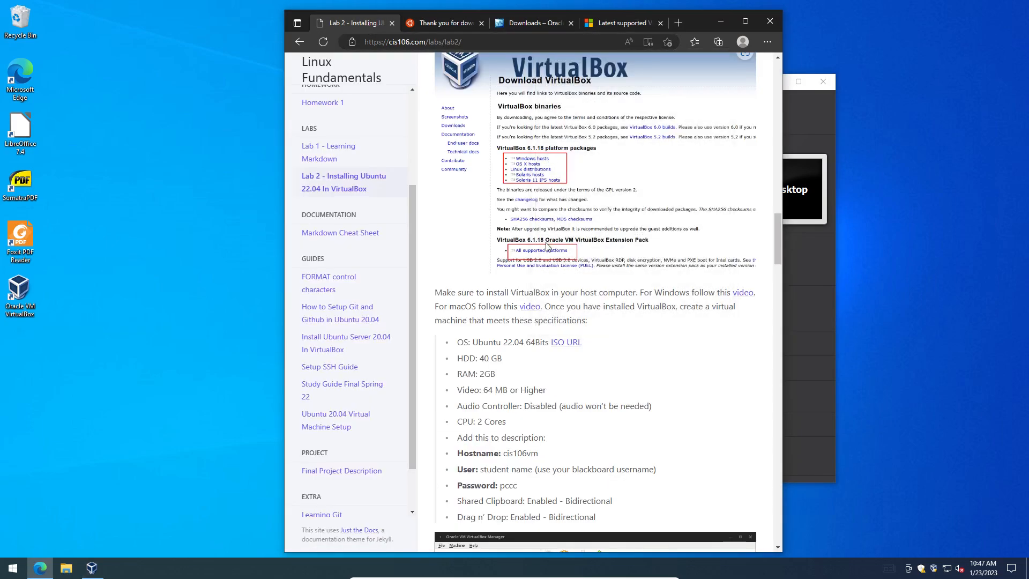
pyautogui.scroll(15, 557, 315)
pyautogui.scroll(-9, 558, 316)
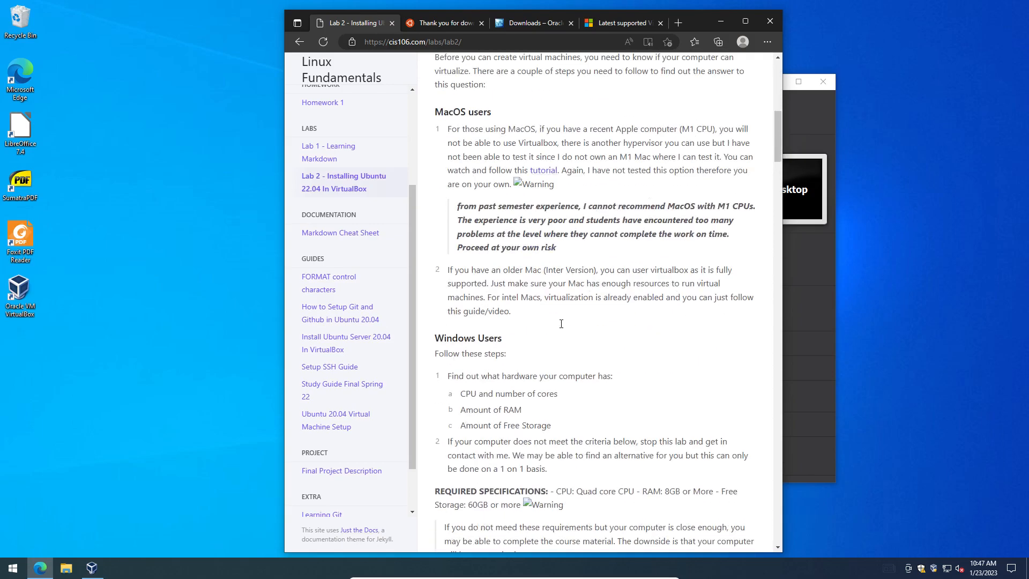
pyautogui.scroll(3, 552, 306)
pyautogui.scroll(-3, 551, 303)
pyautogui.scroll(-7, 551, 303)
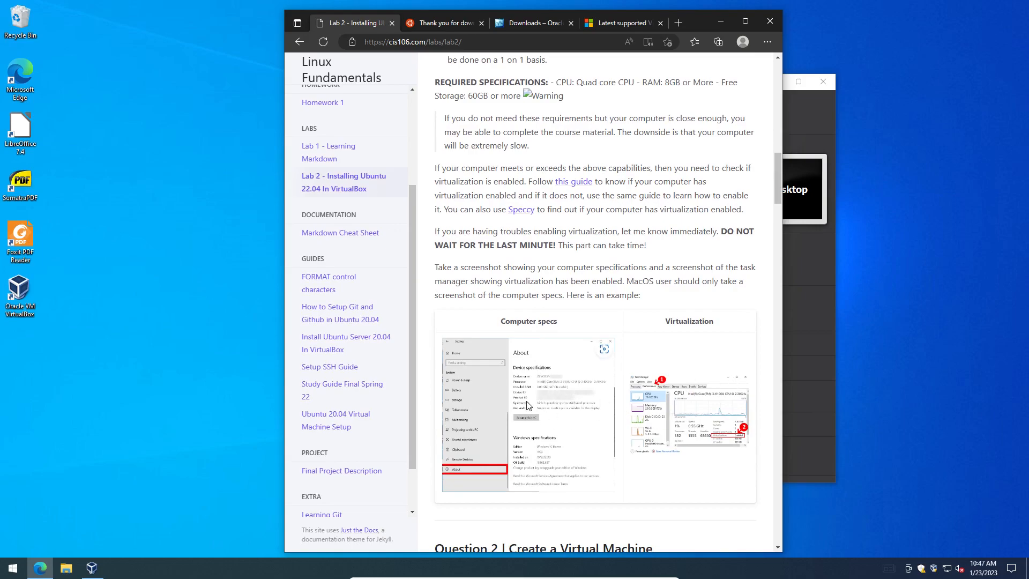
pyautogui.scroll(-1, 668, 424)
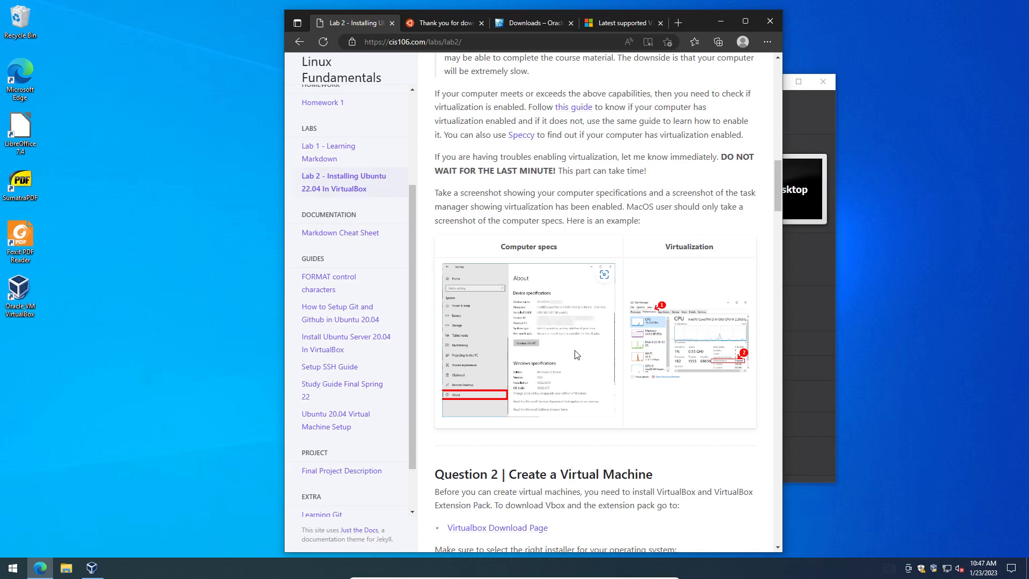
pyautogui.scroll(-8, 577, 355)
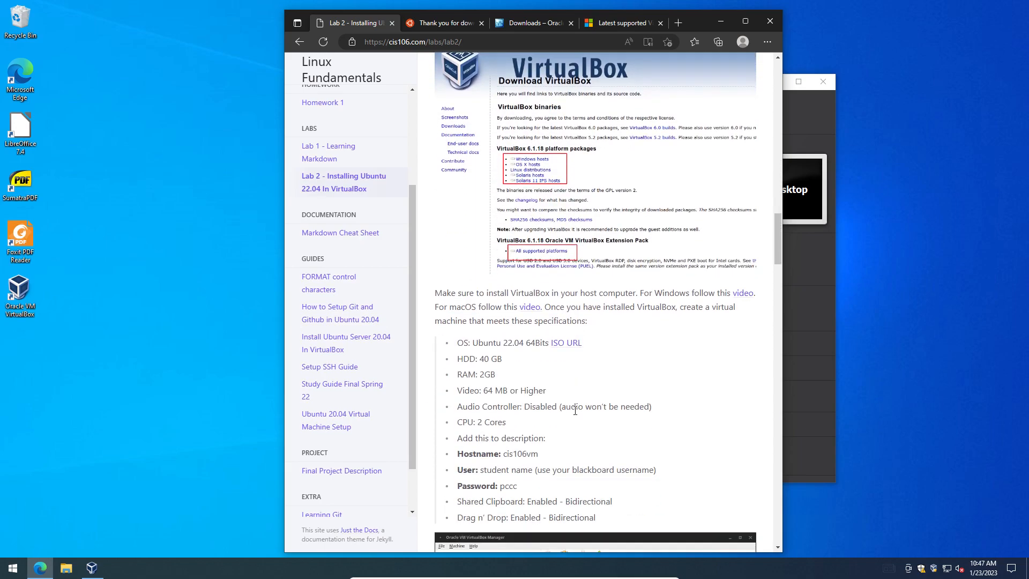
pyautogui.scroll(-7, 576, 371)
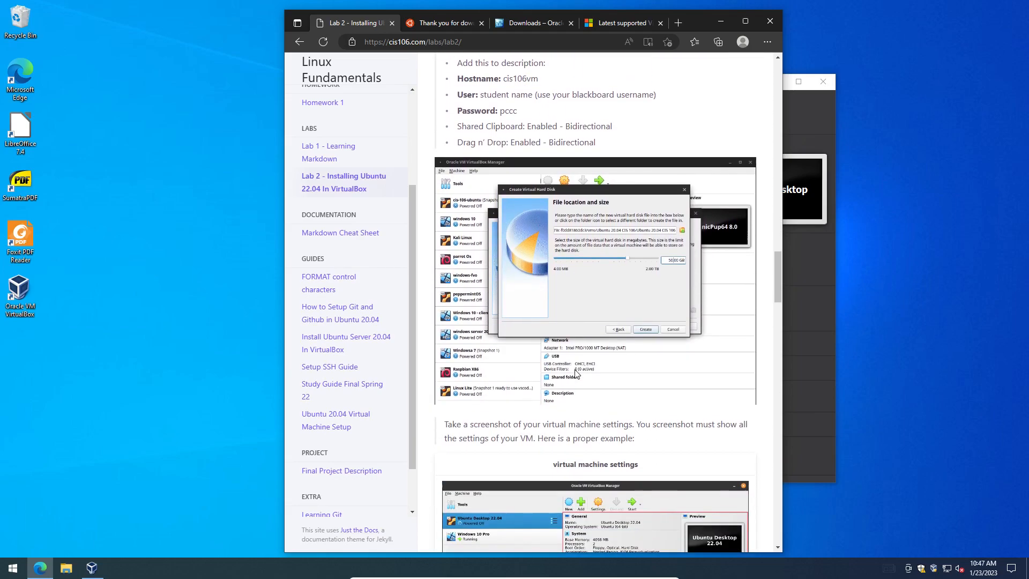
pyautogui.scroll(-4, 577, 373)
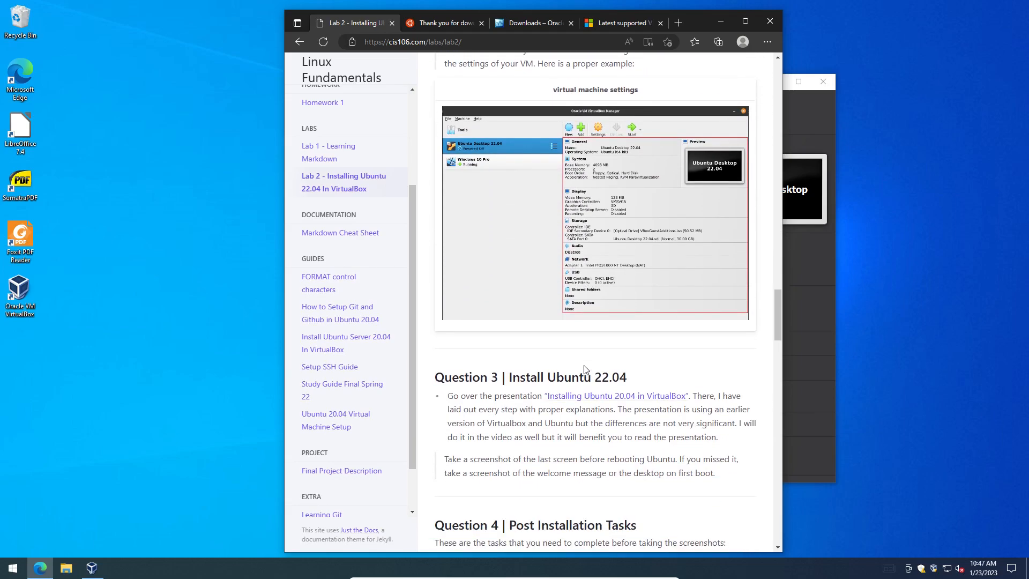
pyautogui.click(802, 124)
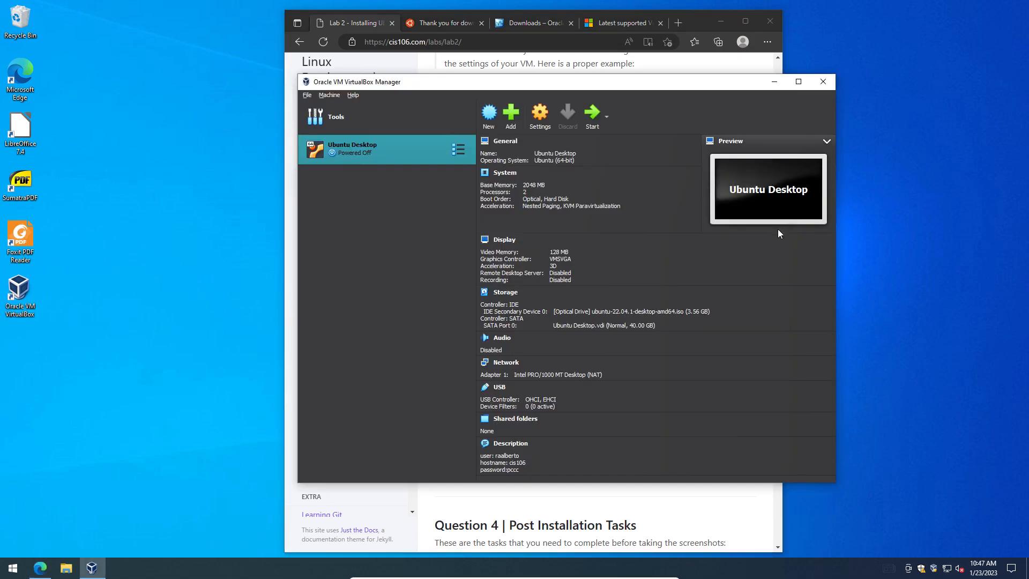